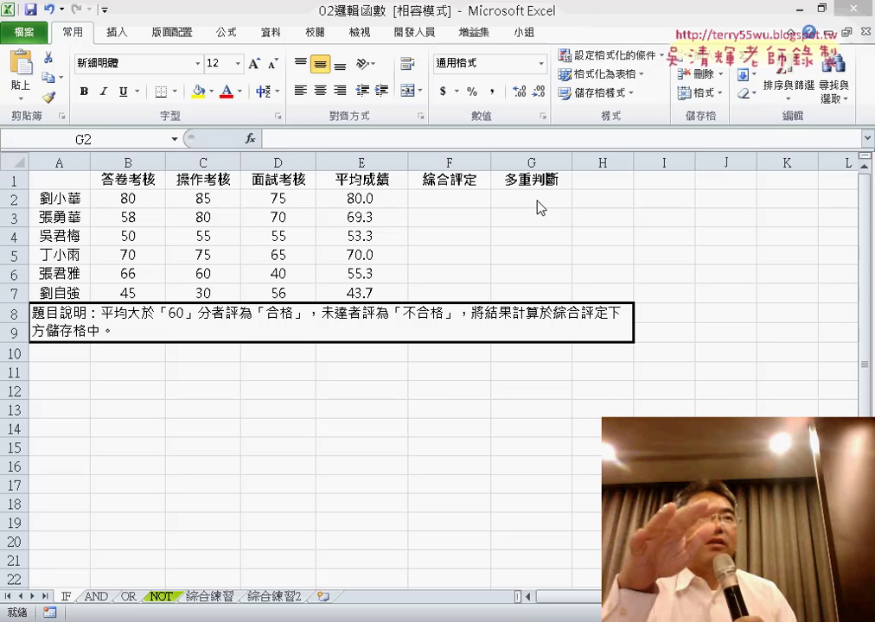
- Check the 合格 wording in the A8 task note, then select F2
{"action": "left_click", "coordinate": [445, 200]}
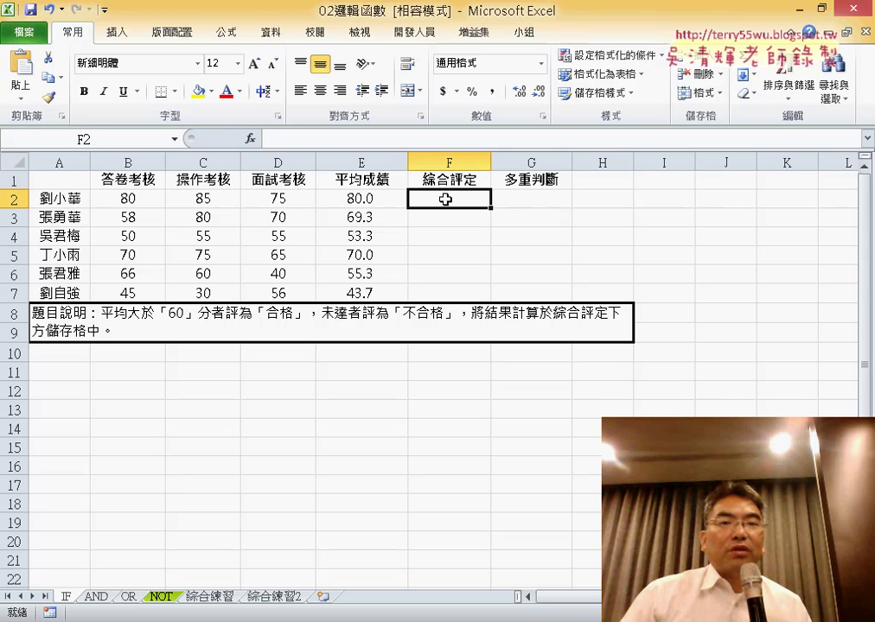
{"action": "left_click", "coordinate": [519, 196]}
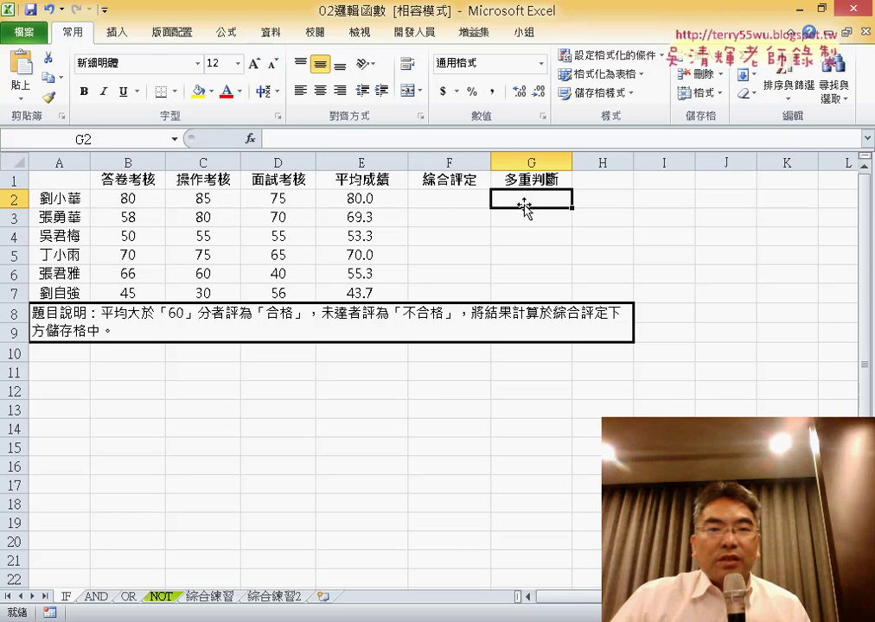
{"action": "left_click", "coordinate": [459, 198]}
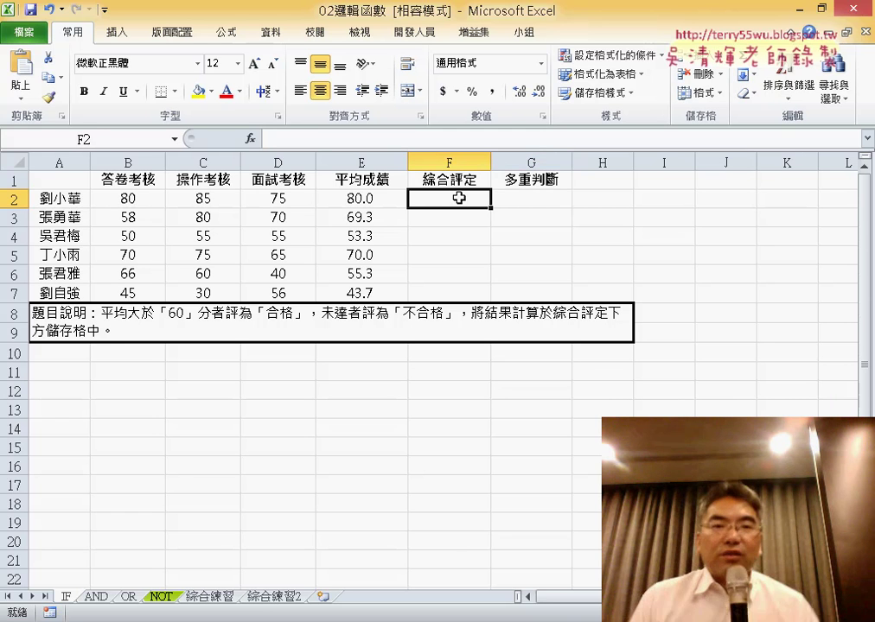
{"action": "double_click", "coordinate": [290, 314]}
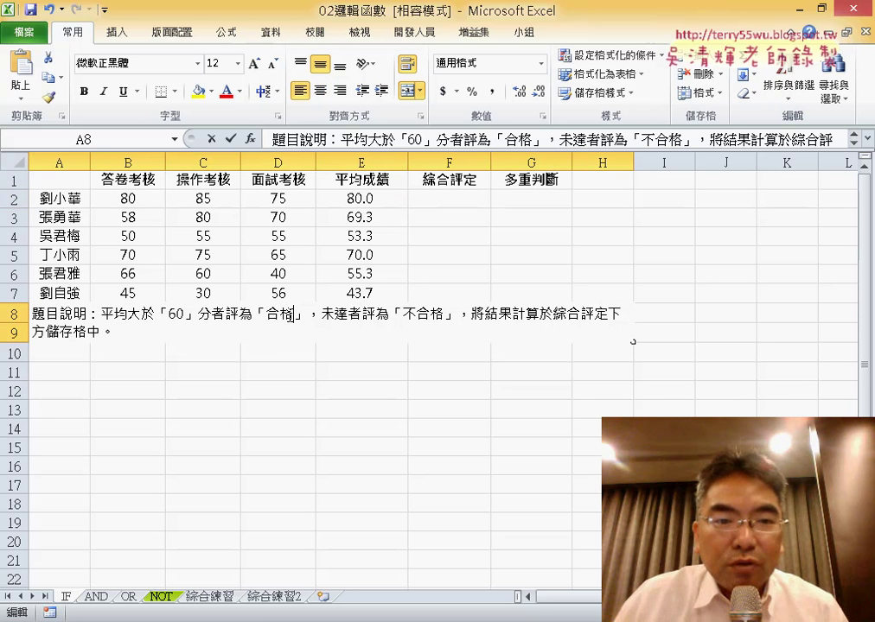
{"action": "left_click_drag", "start_coordinate": [295, 314], "coordinate": [266, 313]}
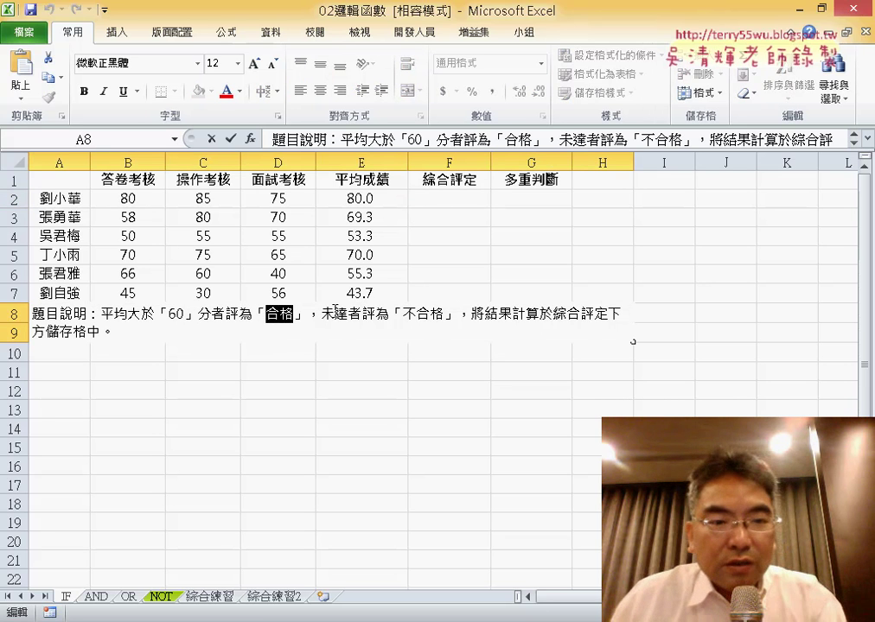
{"action": "left_click", "coordinate": [211, 139]}
{"action": "left_click", "coordinate": [451, 198]}
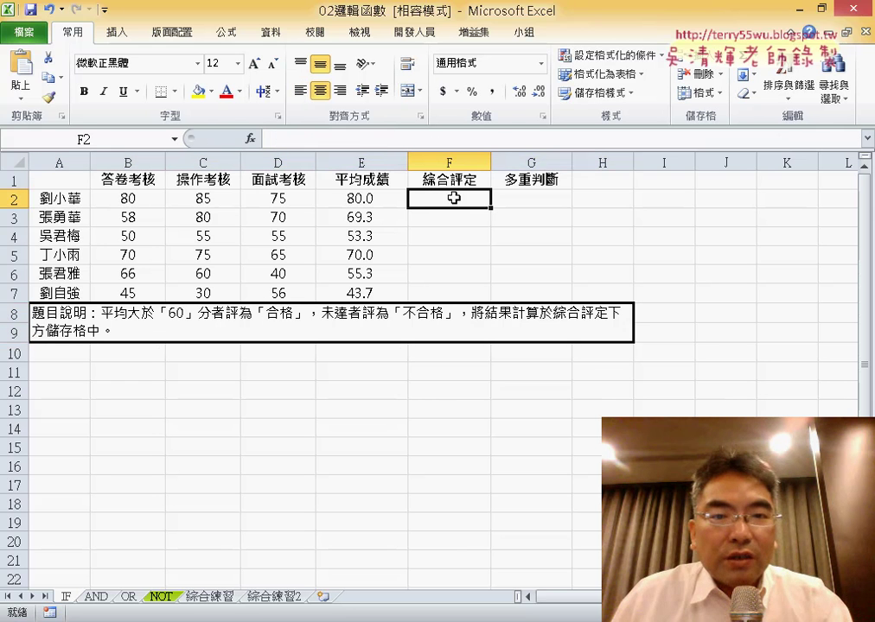
- Insert the IF function from the Logical category into F2
{"action": "left_click", "coordinate": [251, 138]}
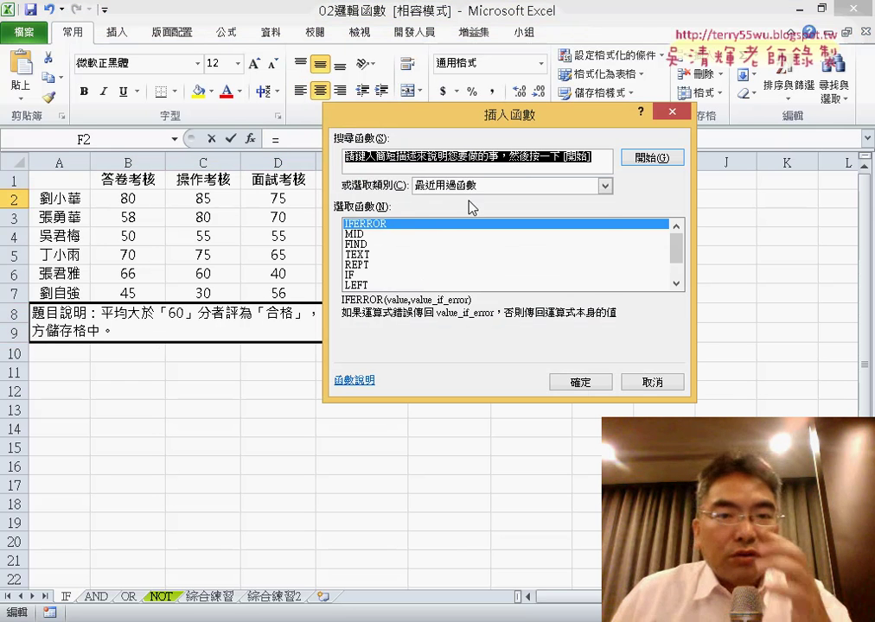
{"action": "left_click", "coordinate": [484, 185]}
{"action": "left_click", "coordinate": [425, 291]}
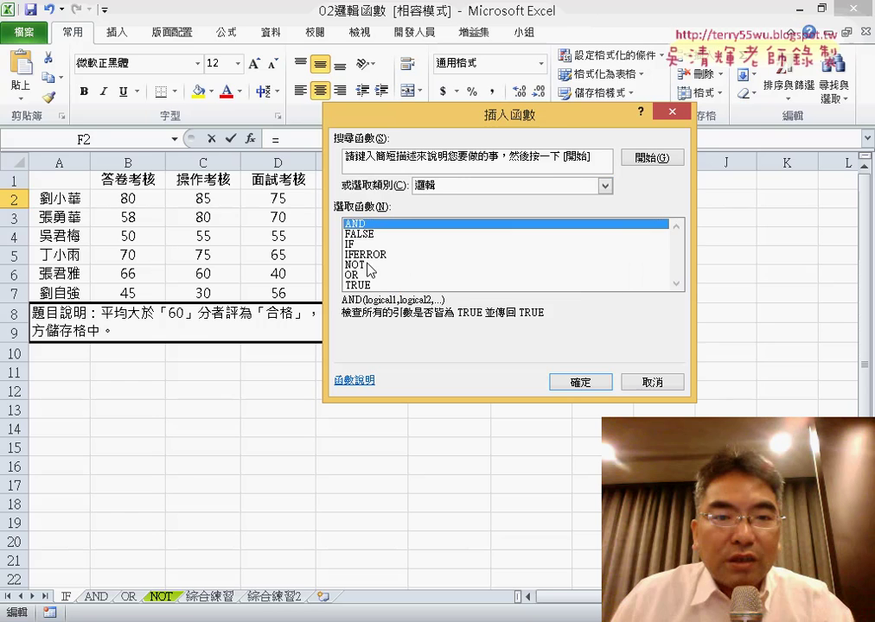
{"action": "left_click", "coordinate": [357, 245]}
{"action": "double_click", "coordinate": [357, 245]}
{"action": "left_click_drag", "start_coordinate": [438, 156], "coordinate": [404, 283]}
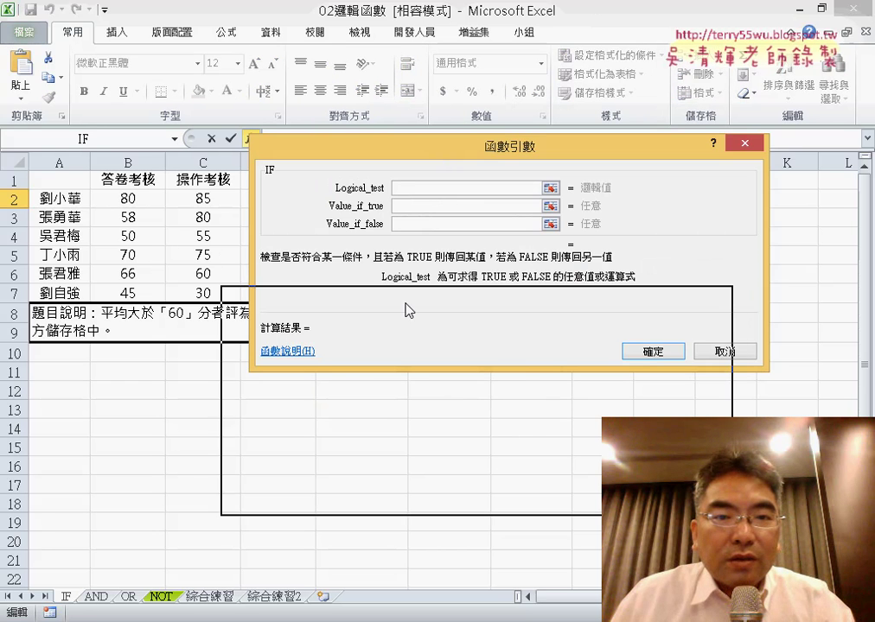
- Set IF's test to E2>=60 with results "合格" and "不合格", and confirm
{"action": "left_click", "coordinate": [372, 200]}
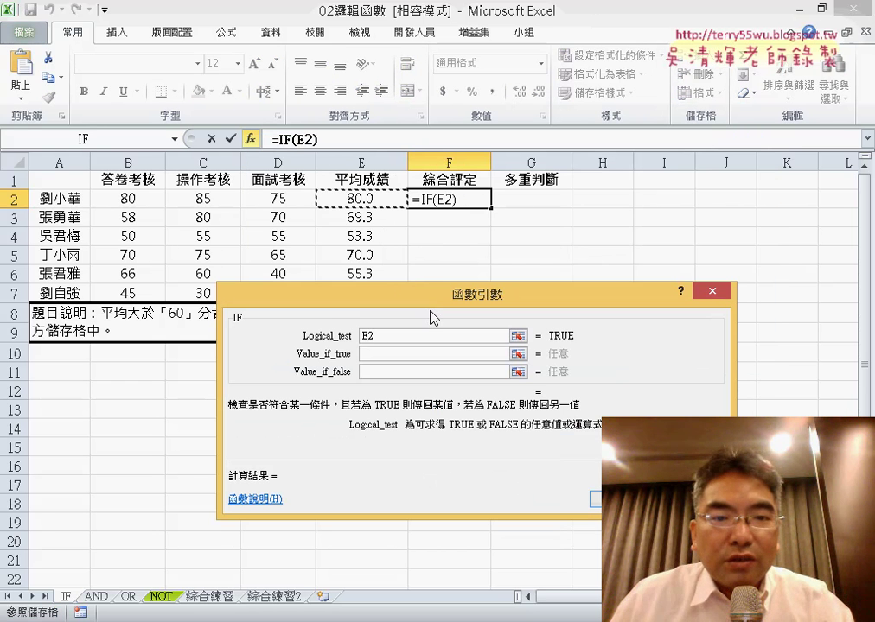
{"action": "type", "text": ">"}
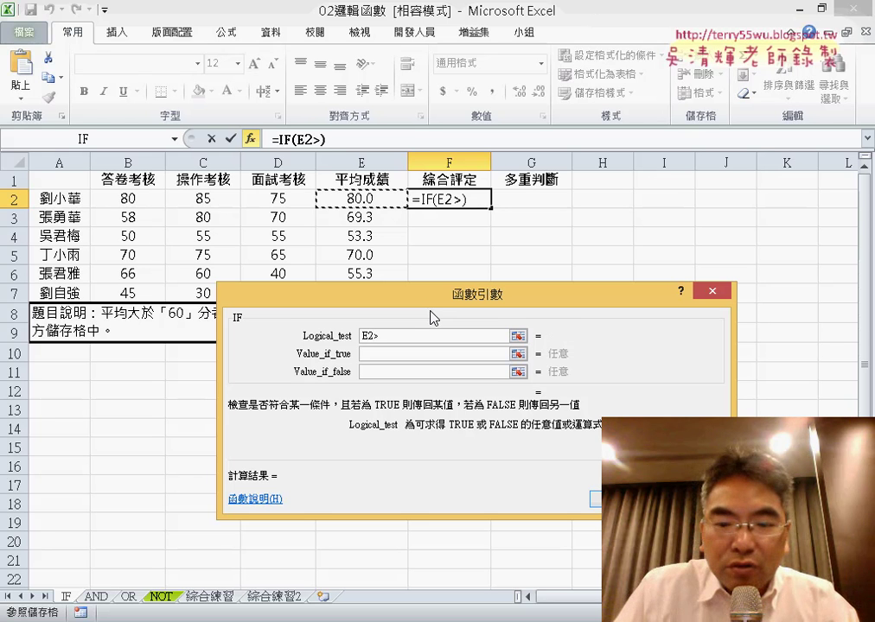
{"action": "type", "text": "ㄦ"}
{"action": "key", "text": "BackSpace"}
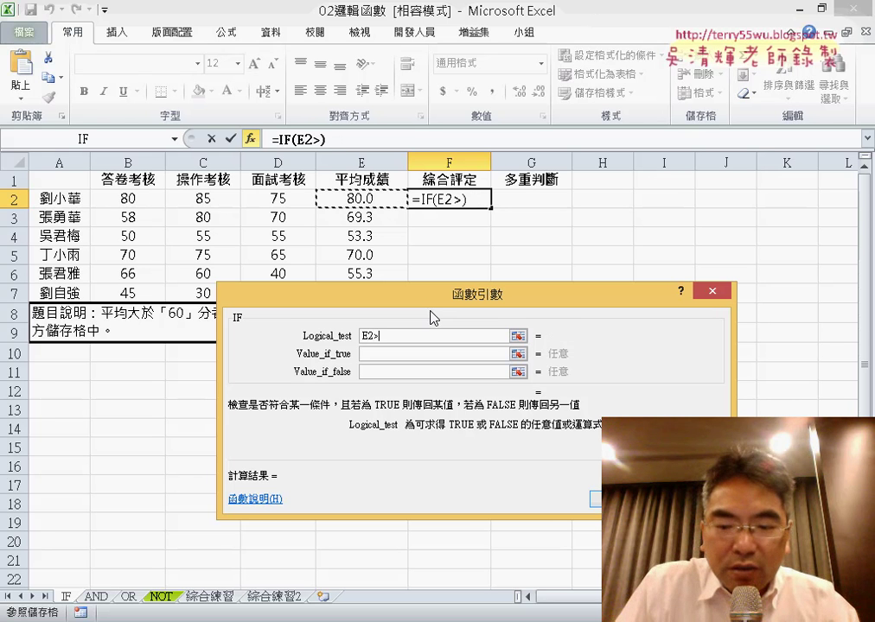
{"action": "type", "text": "=60"}
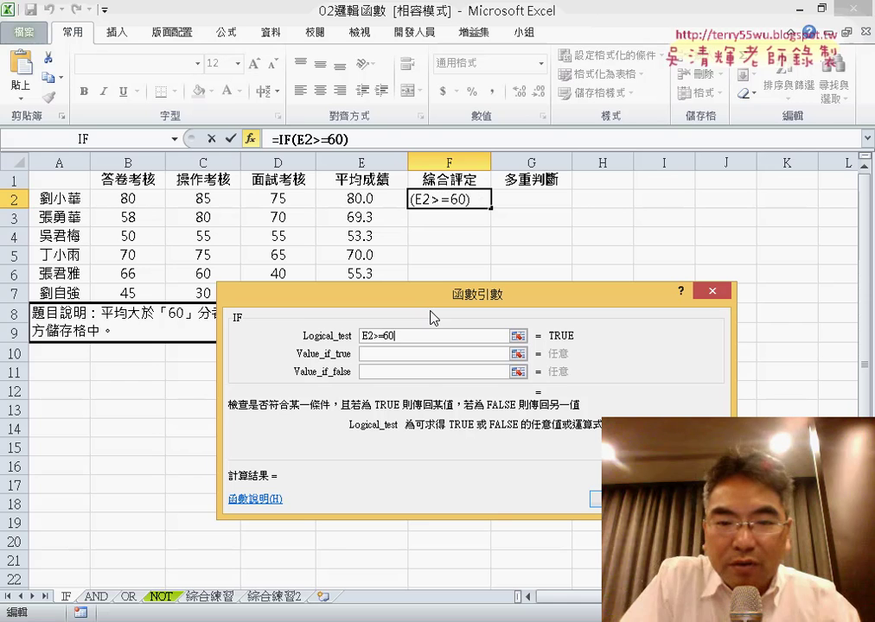
{"action": "left_click", "coordinate": [431, 354]}
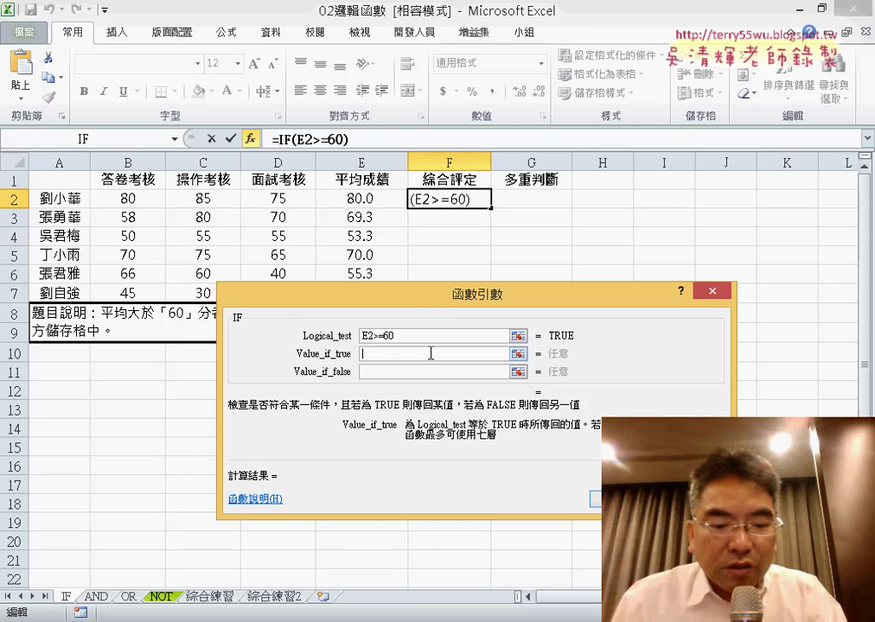
{"action": "type", "text": "合格"}
{"action": "left_click", "coordinate": [395, 375]}
{"action": "type", "text": "合格\","}
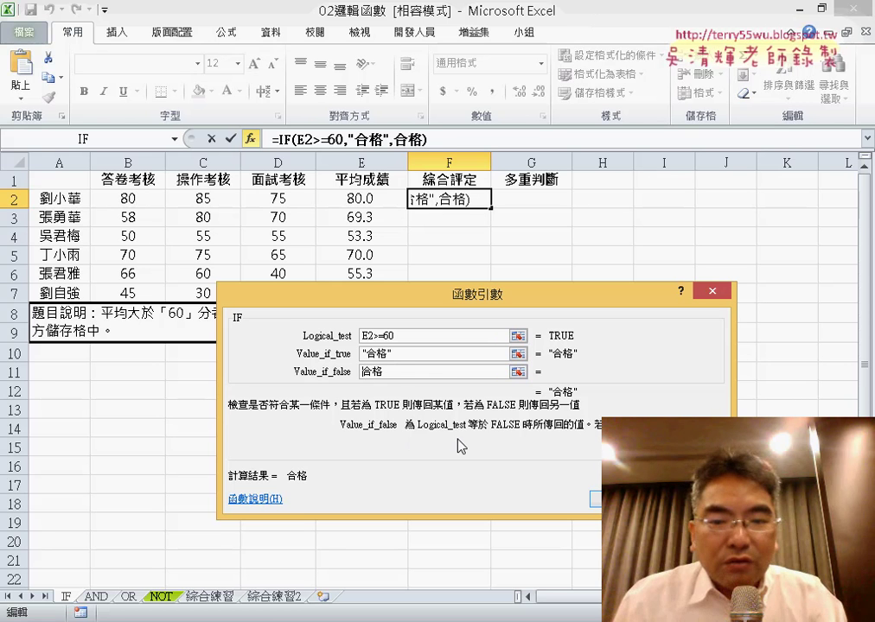
{"action": "type", "text": "不"}
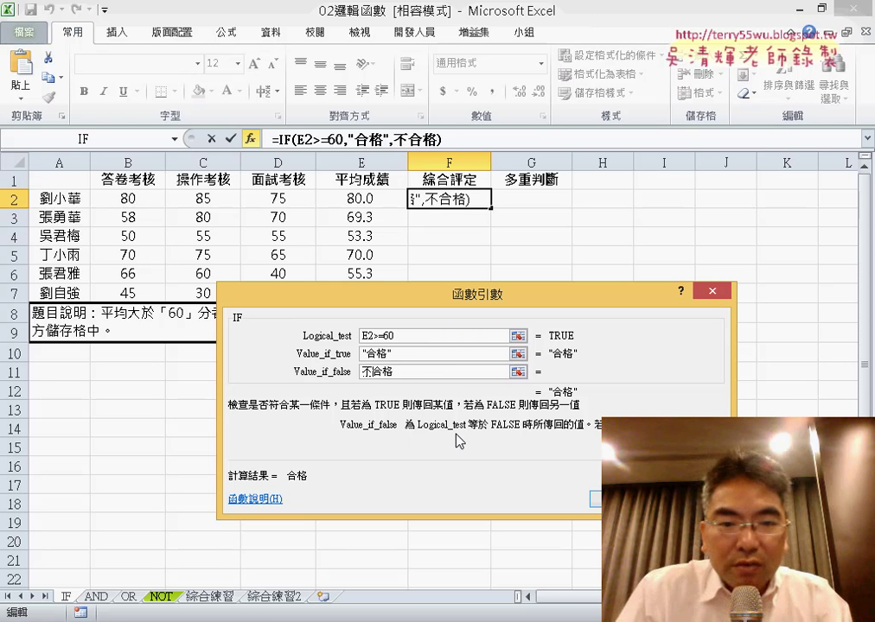
{"action": "left_click", "coordinate": [454, 354]}
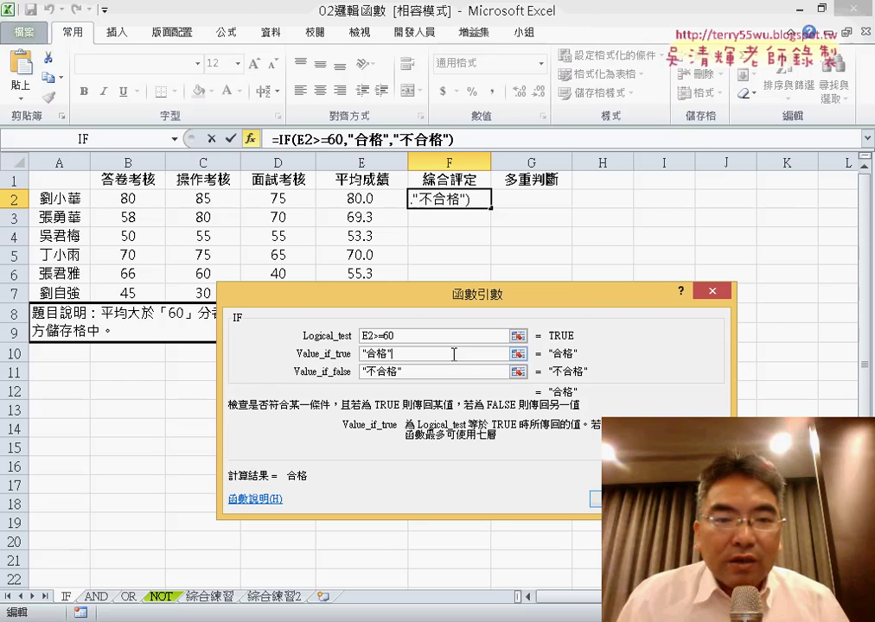
{"action": "key", "text": "Return"}
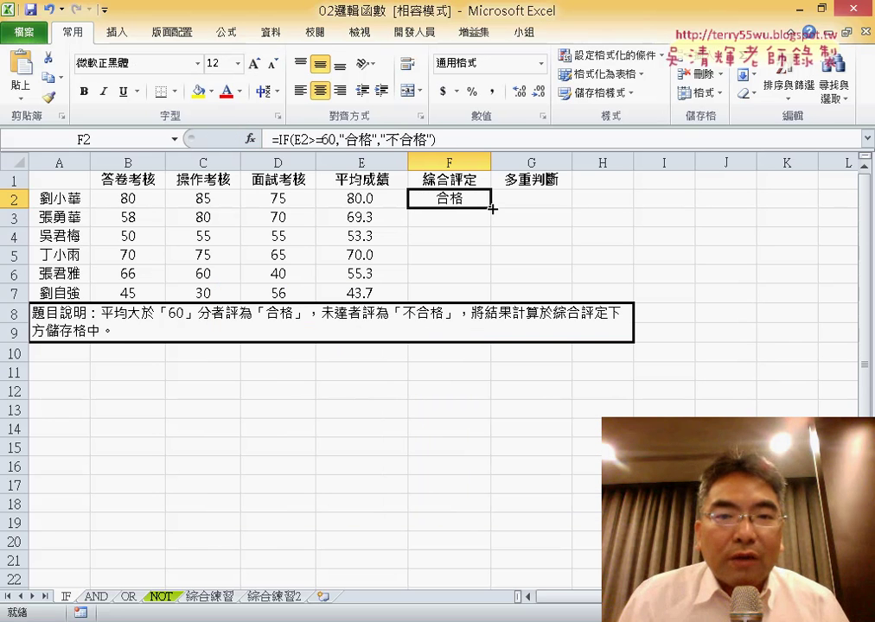
- Fill F2's pass/fail formula down to F7 and check the copies in F3–F5
{"action": "left_click_drag", "start_coordinate": [491, 208], "coordinate": [502, 294]}
{"action": "left_click", "coordinate": [452, 218]}
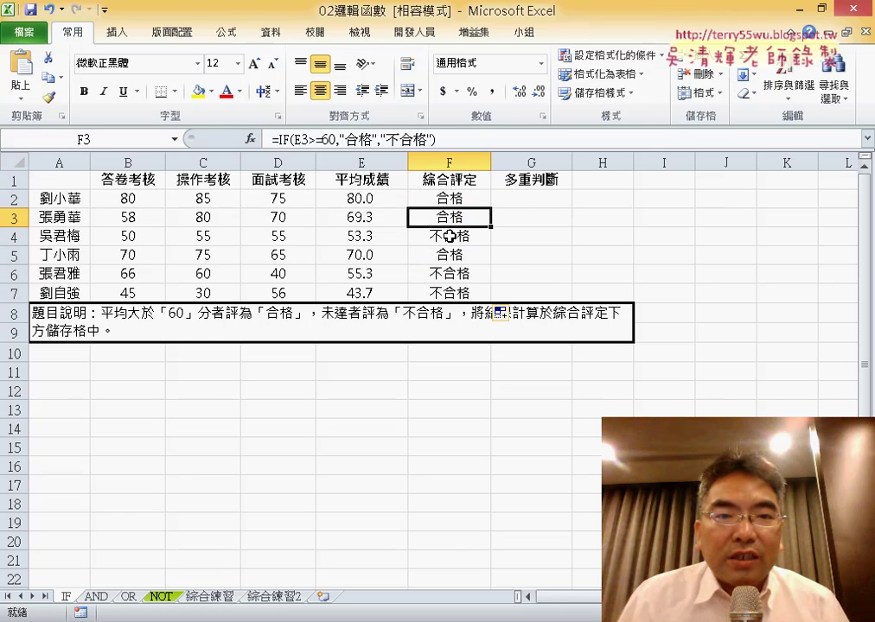
{"action": "left_click", "coordinate": [449, 236]}
{"action": "left_click", "coordinate": [450, 252]}
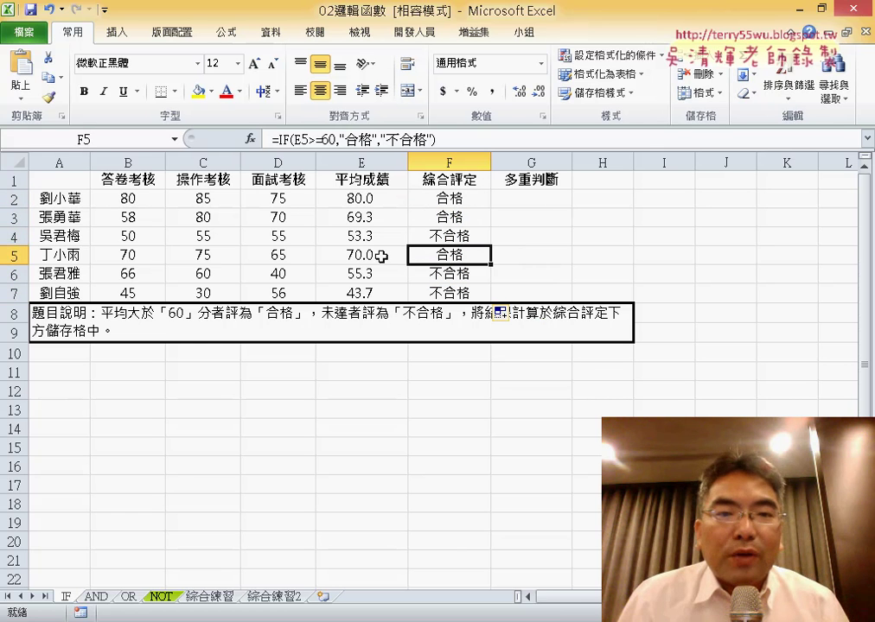
{"action": "left_click", "coordinate": [461, 270]}
{"action": "left_click_drag", "start_coordinate": [450, 198], "coordinate": [472, 294]}
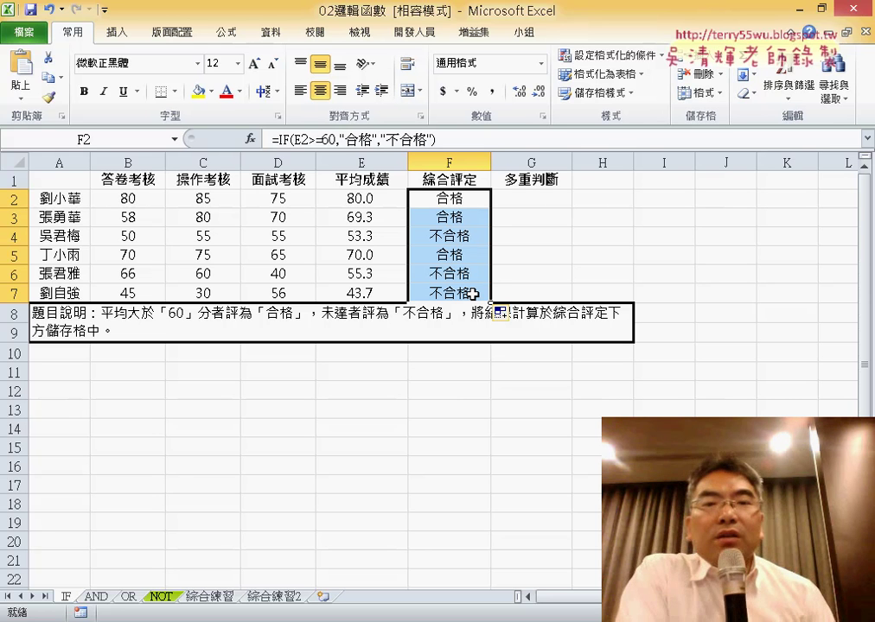
{"action": "left_click", "coordinate": [548, 200]}
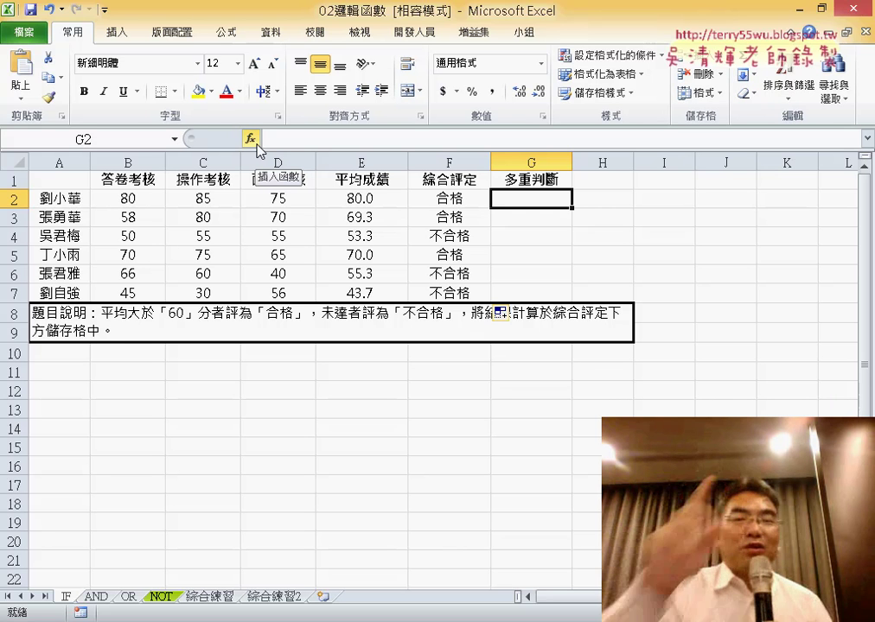
- Start G2's IF with test E2>=80 returning "A", then show the recent functions list
{"action": "left_click", "coordinate": [249, 139]}
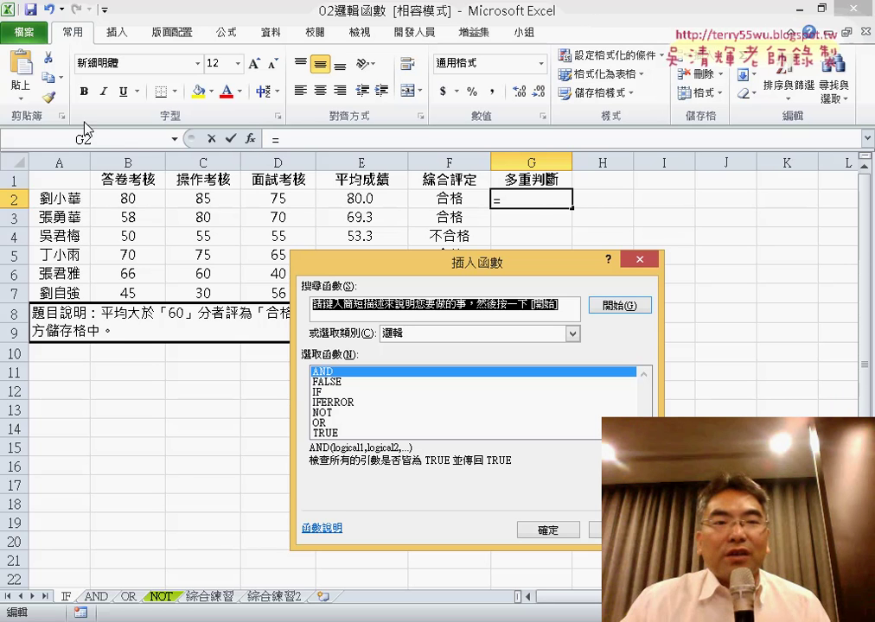
{"action": "double_click", "coordinate": [320, 392]}
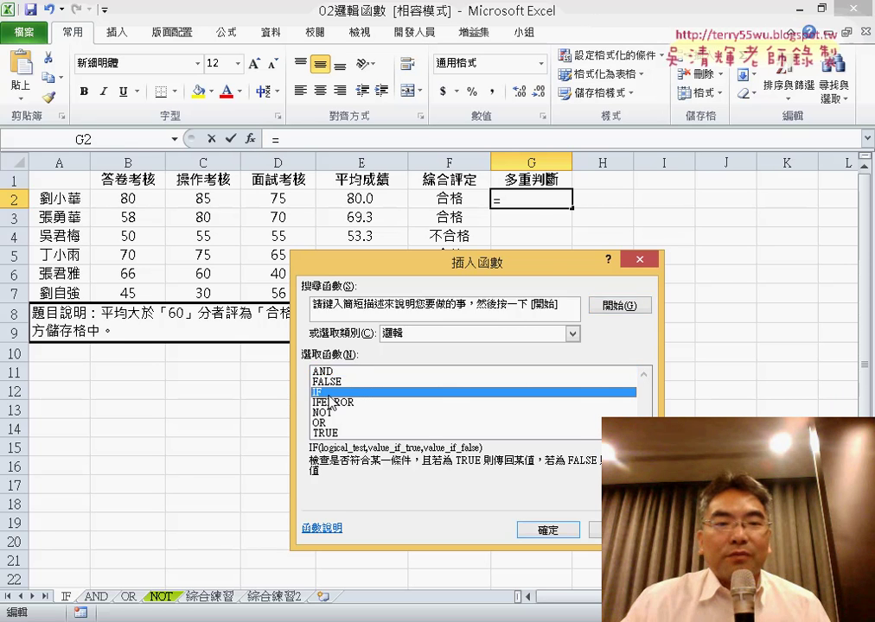
{"action": "left_click", "coordinate": [364, 201]}
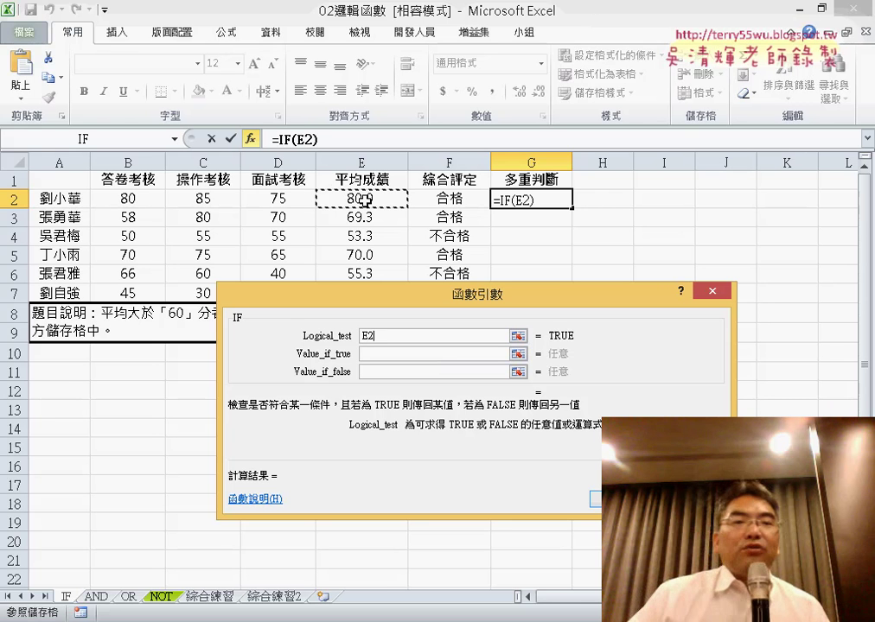
{"action": "type", "text": ">"}
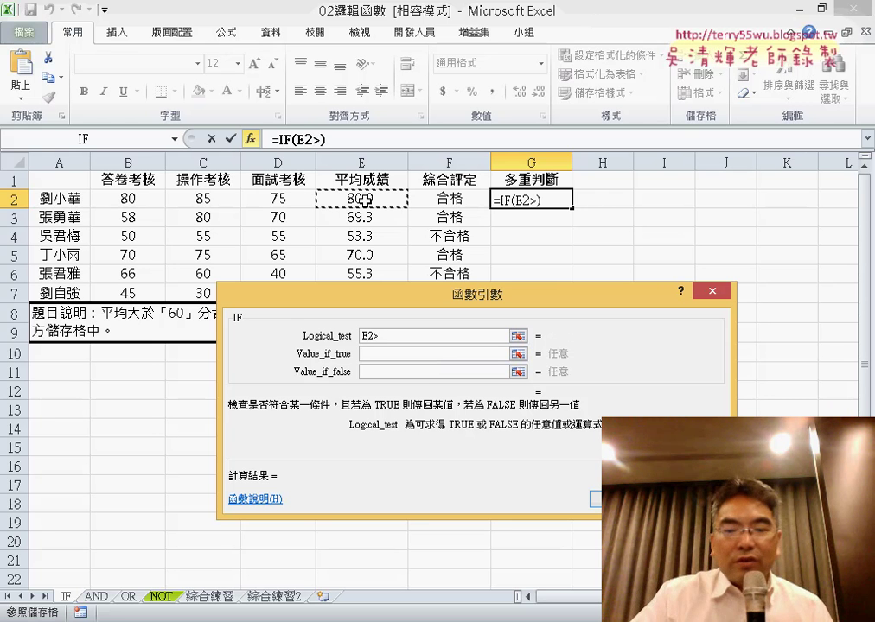
{"action": "type", "text": "="}
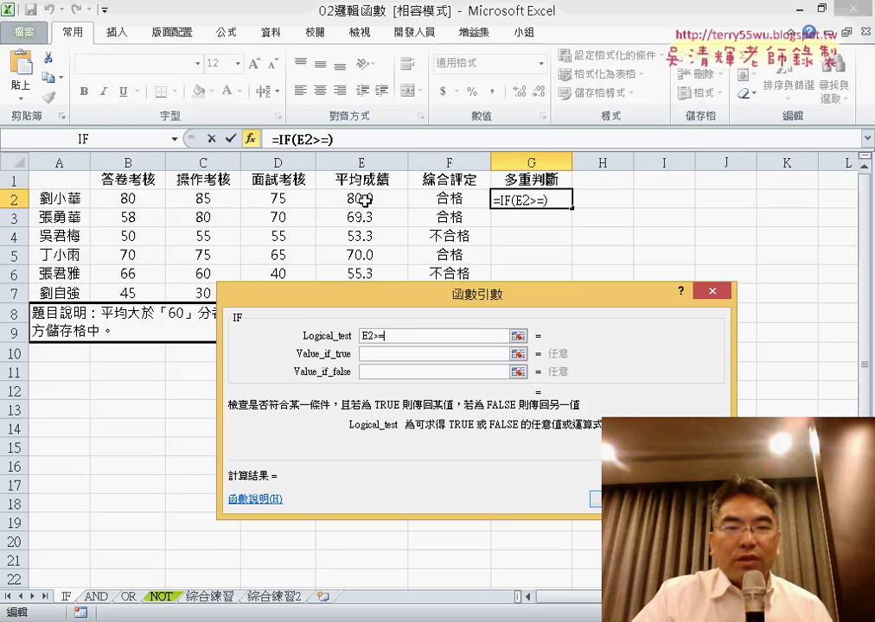
{"action": "type", "text": "80"}
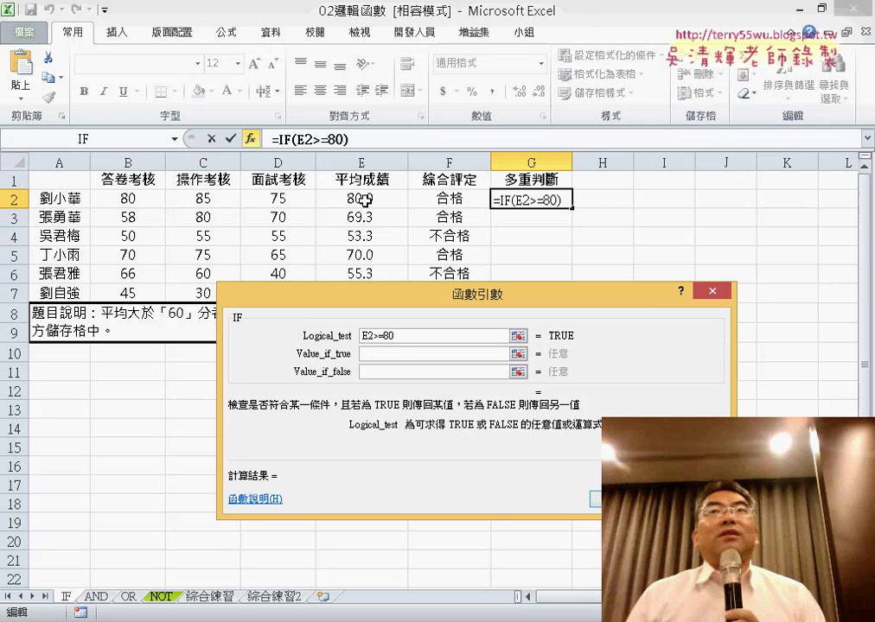
{"action": "left_click", "coordinate": [396, 354]}
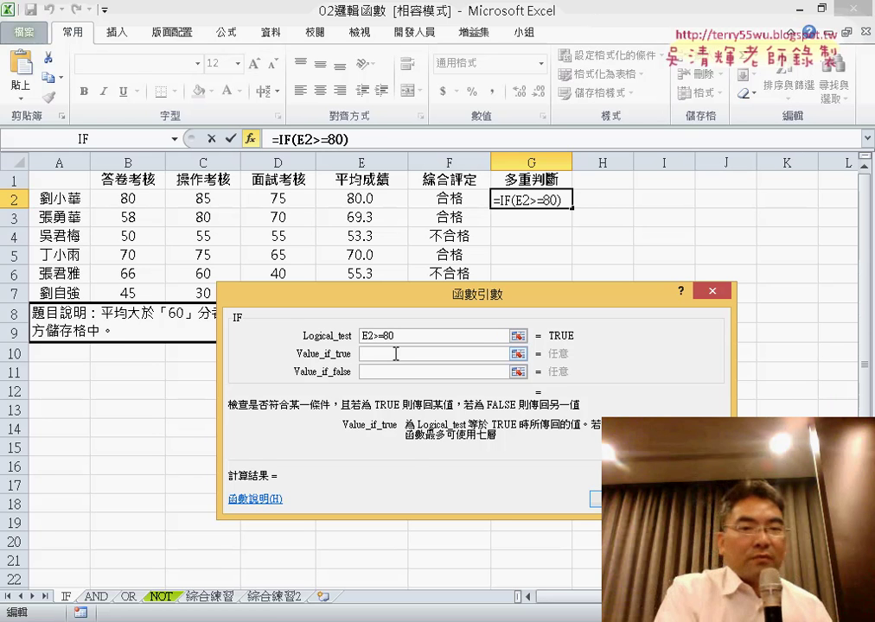
{"action": "type", "text": "A"}
{"action": "key", "text": "Tab"}
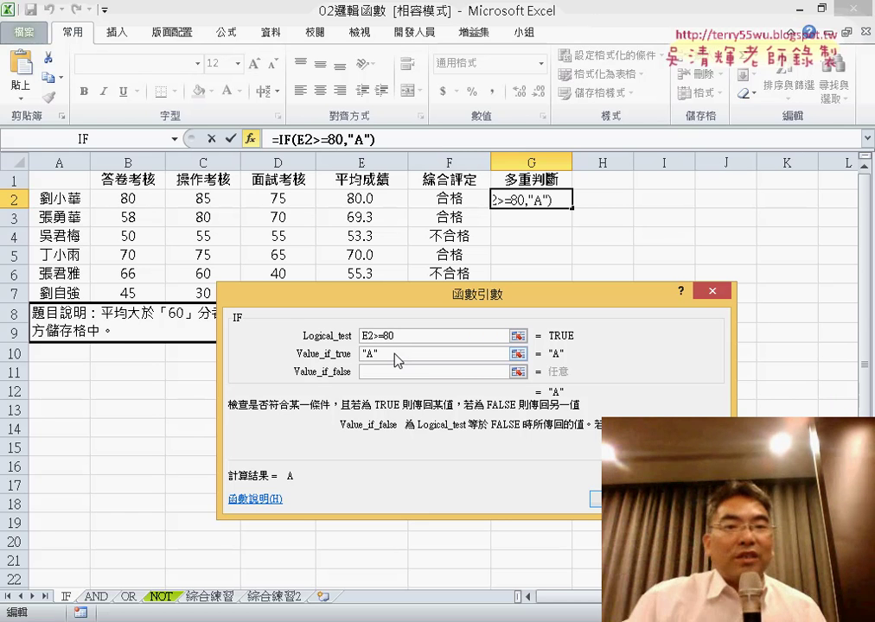
{"action": "left_click", "coordinate": [176, 140]}
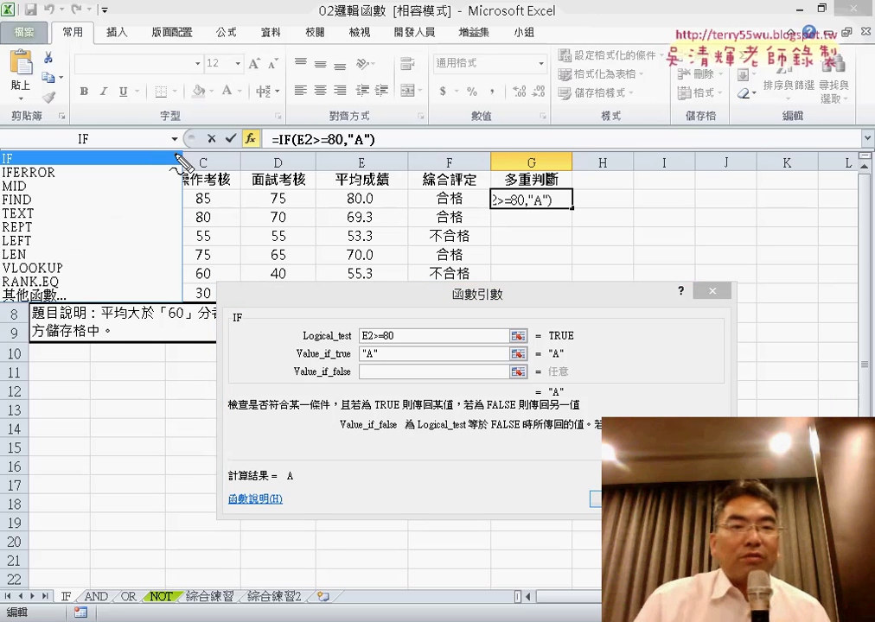
{"action": "left_click_drag", "start_coordinate": [177, 119], "coordinate": [182, 148]}
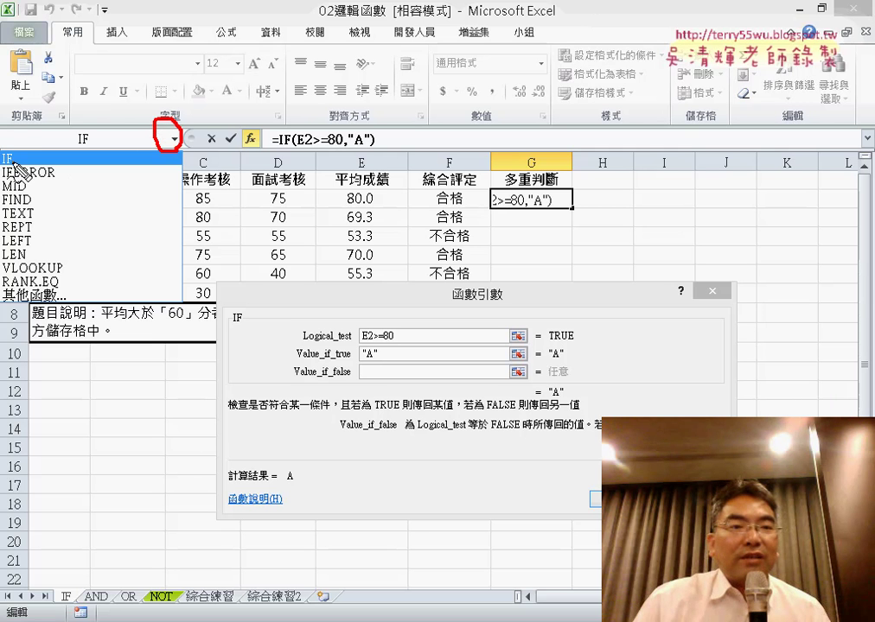
{"action": "left_click_drag", "start_coordinate": [13, 162], "coordinate": [33, 157]}
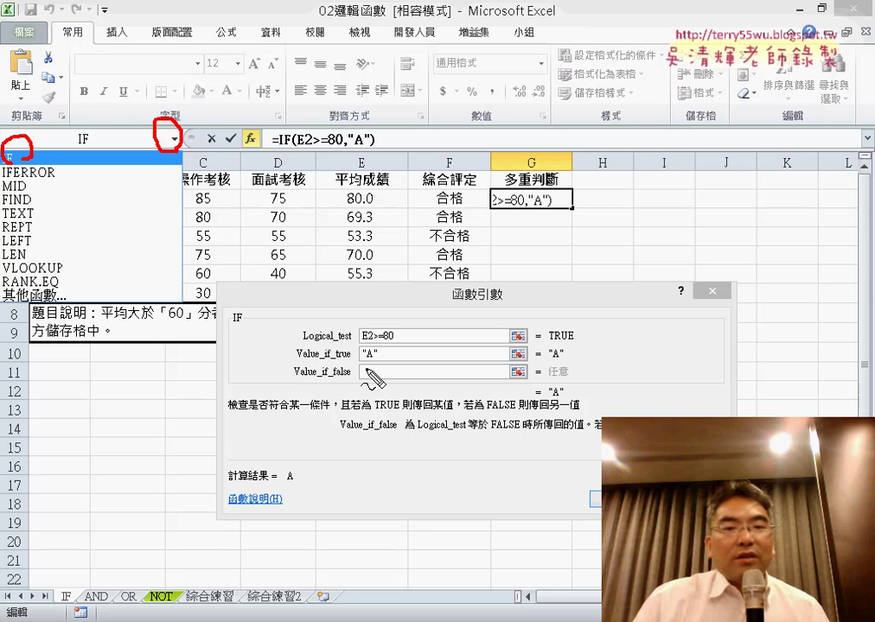
{"action": "left_click_drag", "start_coordinate": [368, 380], "coordinate": [381, 405]}
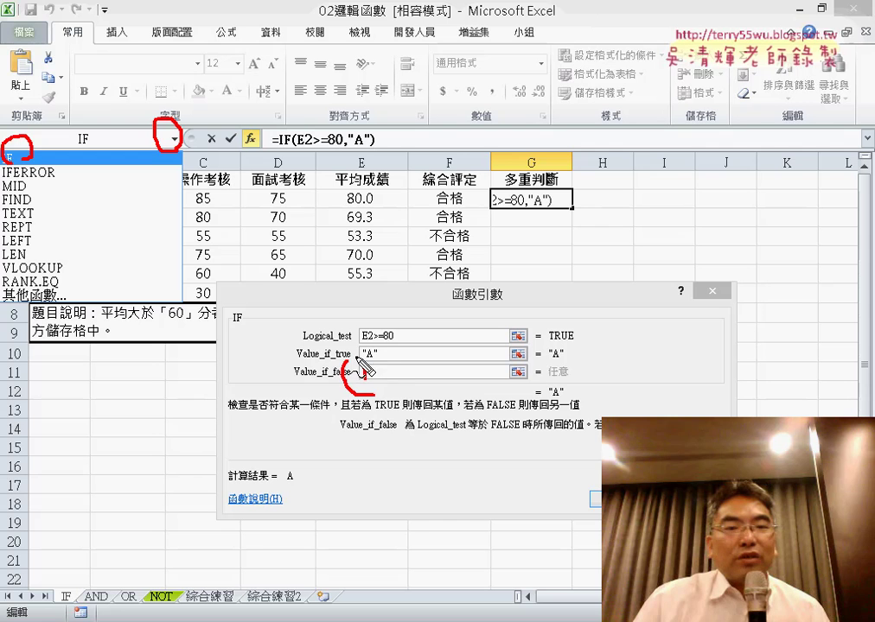
{"action": "left_click_drag", "start_coordinate": [373, 360], "coordinate": [221, 149]}
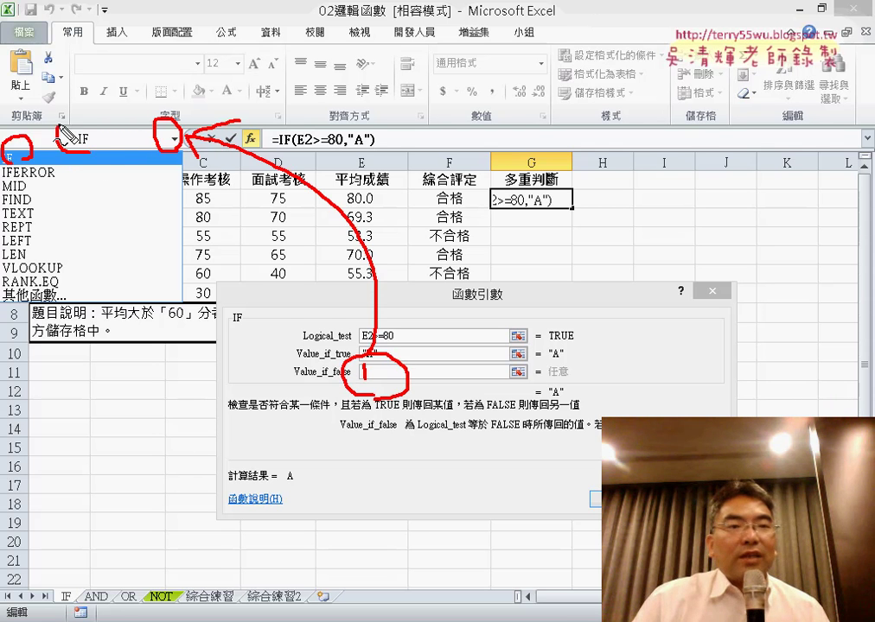
{"action": "left_click_drag", "start_coordinate": [62, 137], "coordinate": [97, 153]}
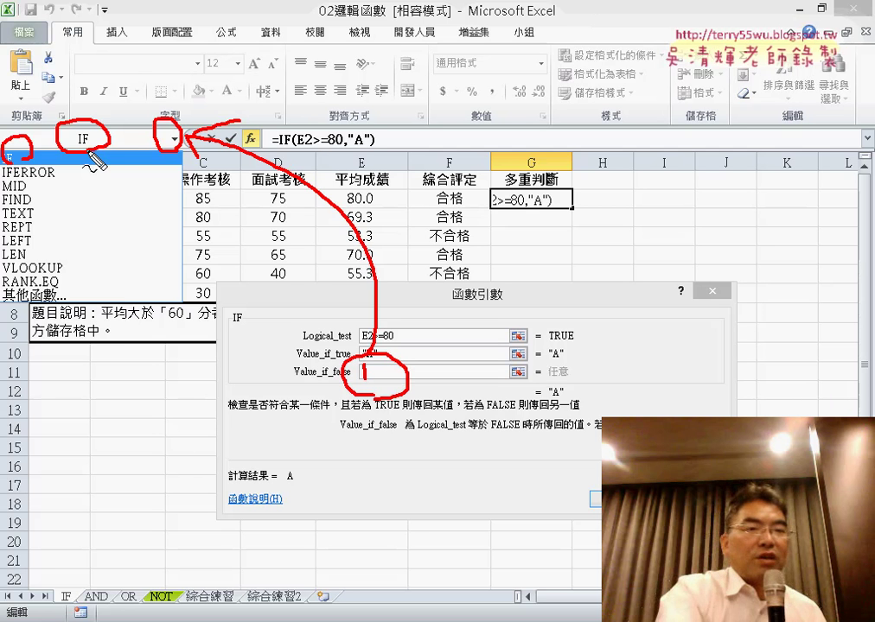
{"action": "key", "text": "Escape"}
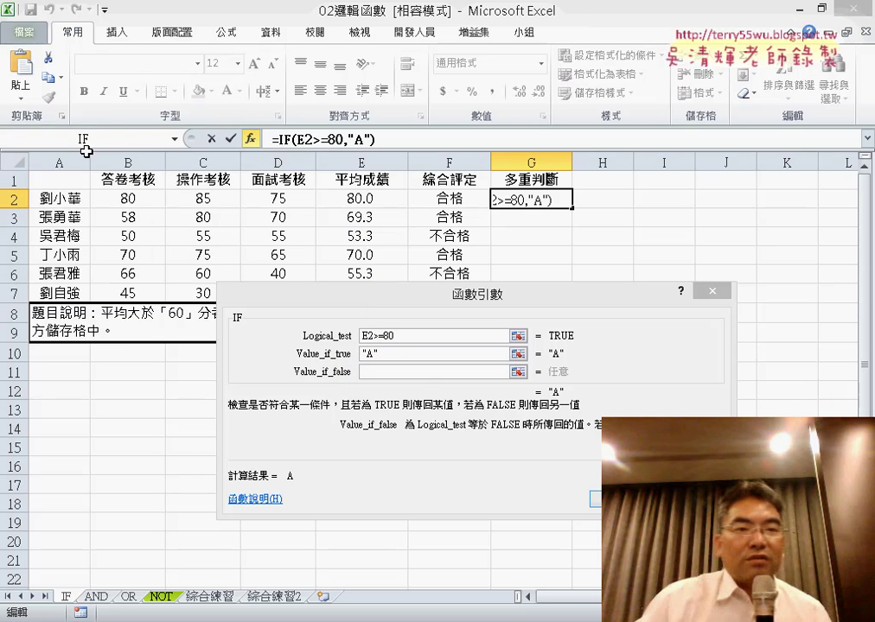
{"action": "left_click", "coordinate": [381, 373]}
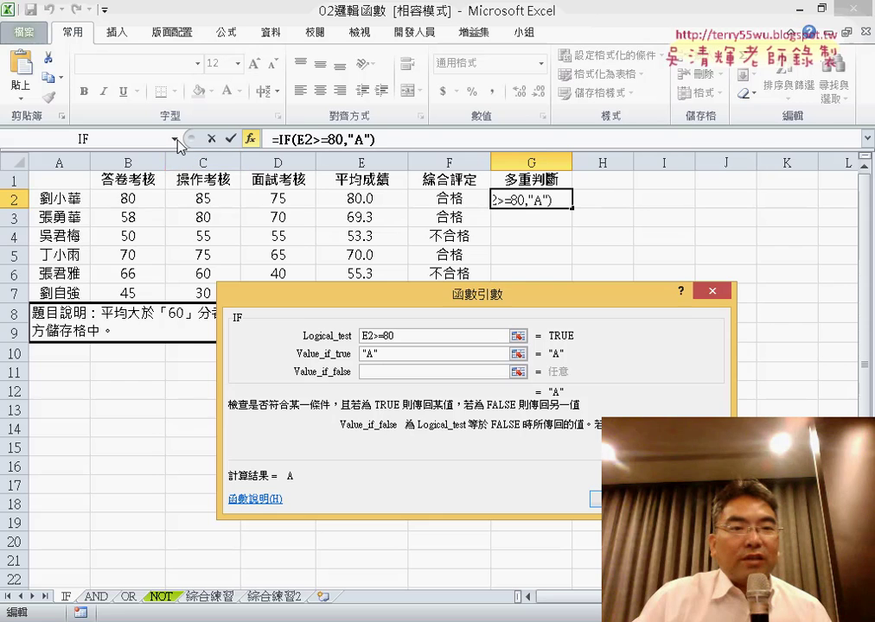
{"action": "left_click", "coordinate": [175, 138]}
- Nest a second IF in the false case testing E2>=70 and returning "B"
{"action": "left_click", "coordinate": [96, 161]}
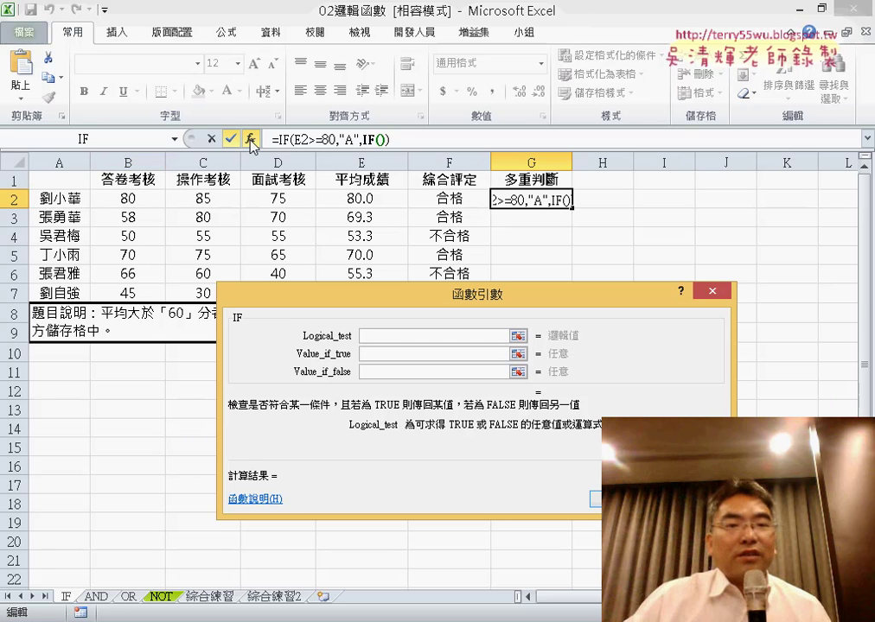
{"action": "left_click", "coordinate": [354, 197]}
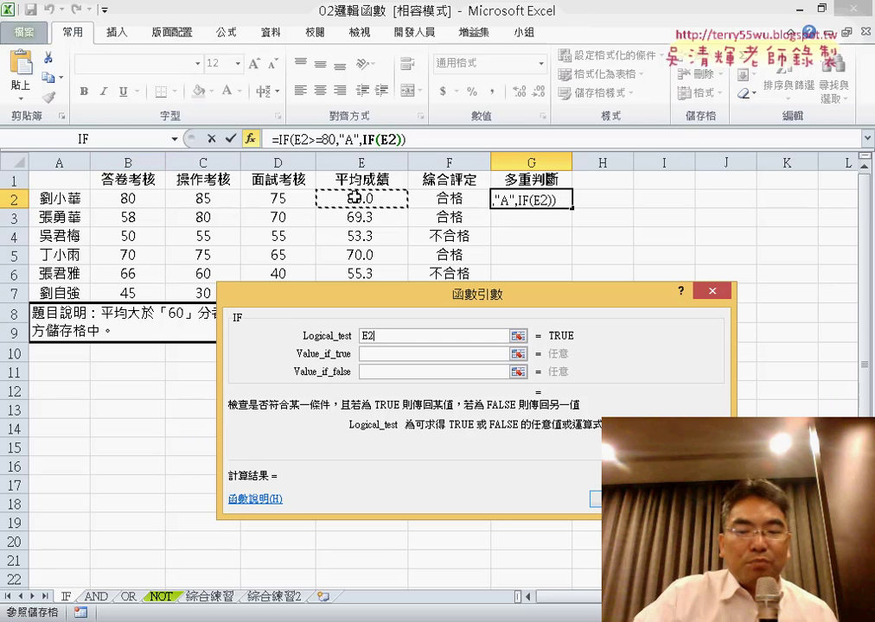
{"action": "type", "text": ">="}
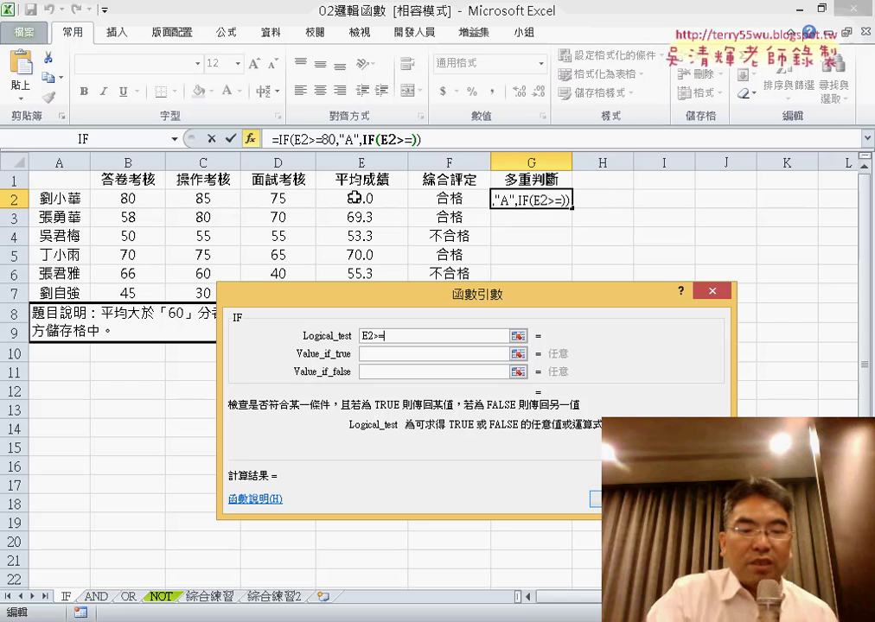
{"action": "type", "text": "70"}
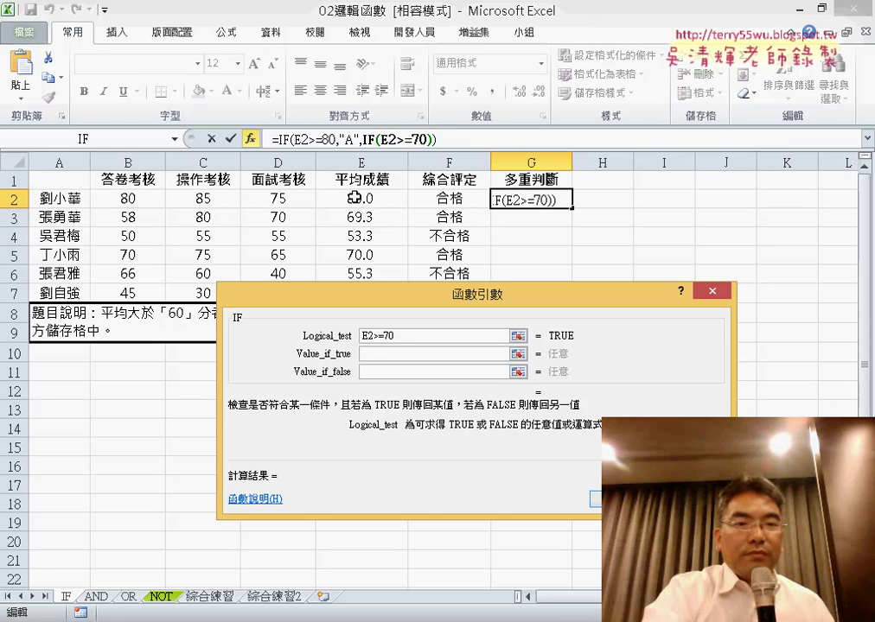
{"action": "key", "text": "Tab"}
{"action": "type", "text": "B"}
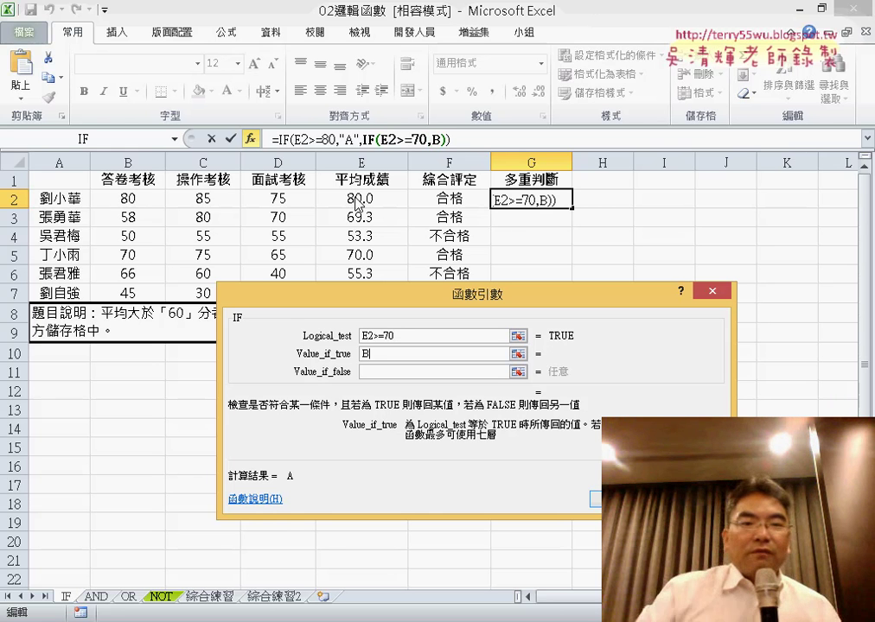
{"action": "left_click", "coordinate": [394, 372]}
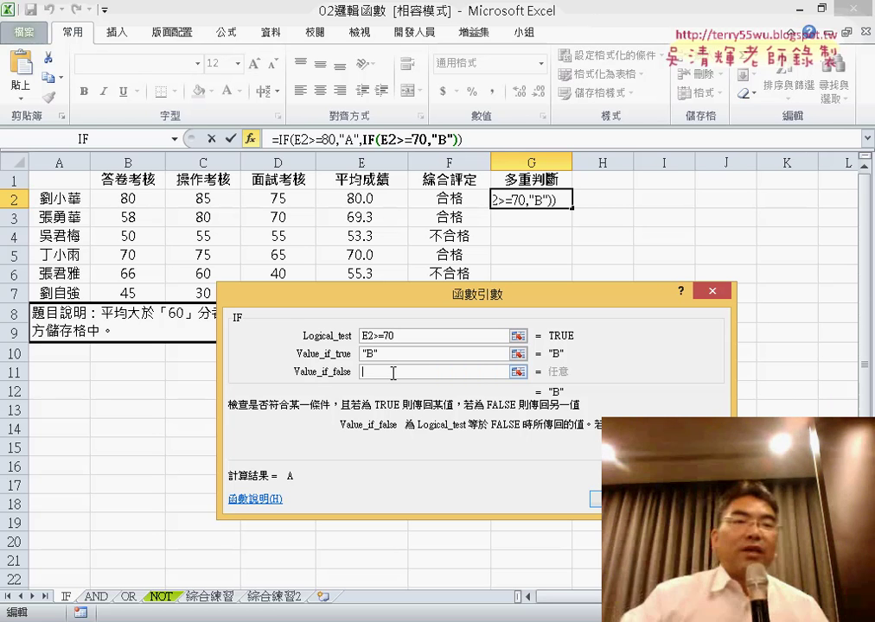
{"action": "left_click", "coordinate": [174, 138]}
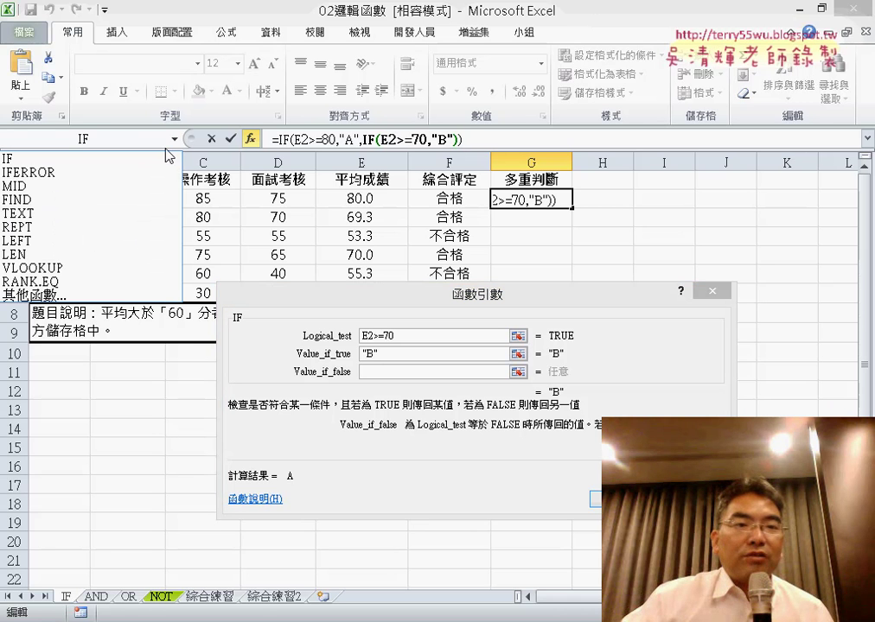
- Nest a third IF testing E2>=60 returning "C", otherwise "D", and commit the formula
{"action": "left_click", "coordinate": [35, 159]}
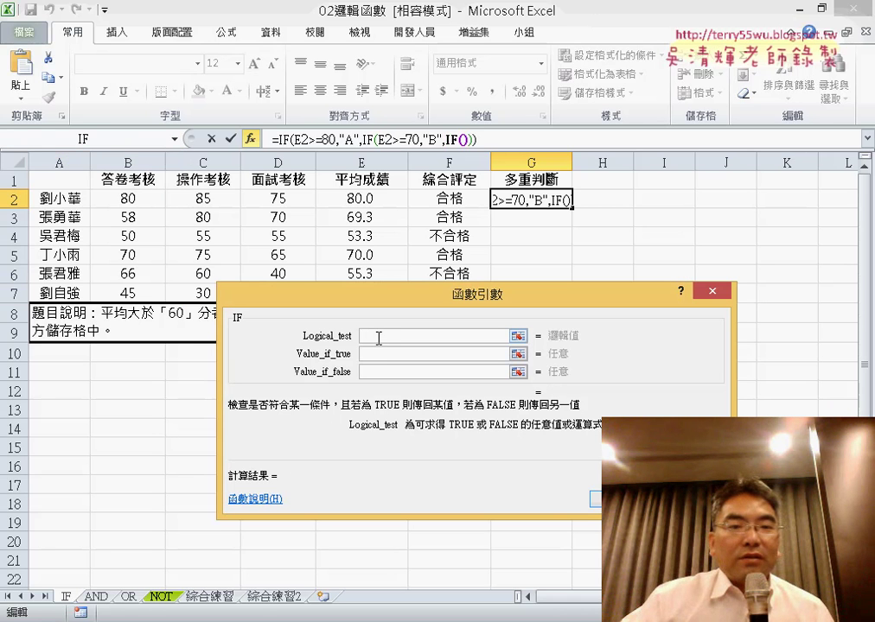
{"action": "left_click", "coordinate": [373, 198]}
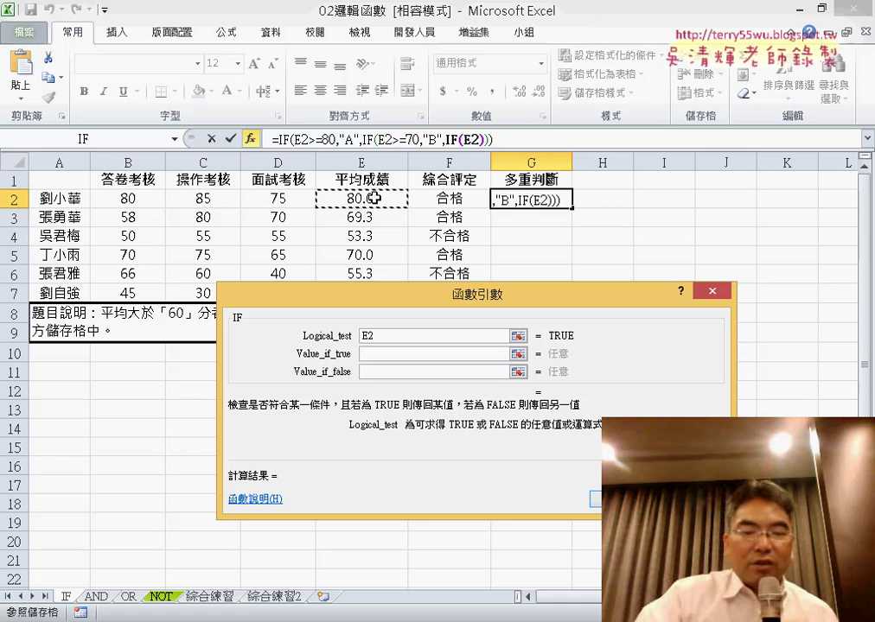
{"action": "type", "text": ">="}
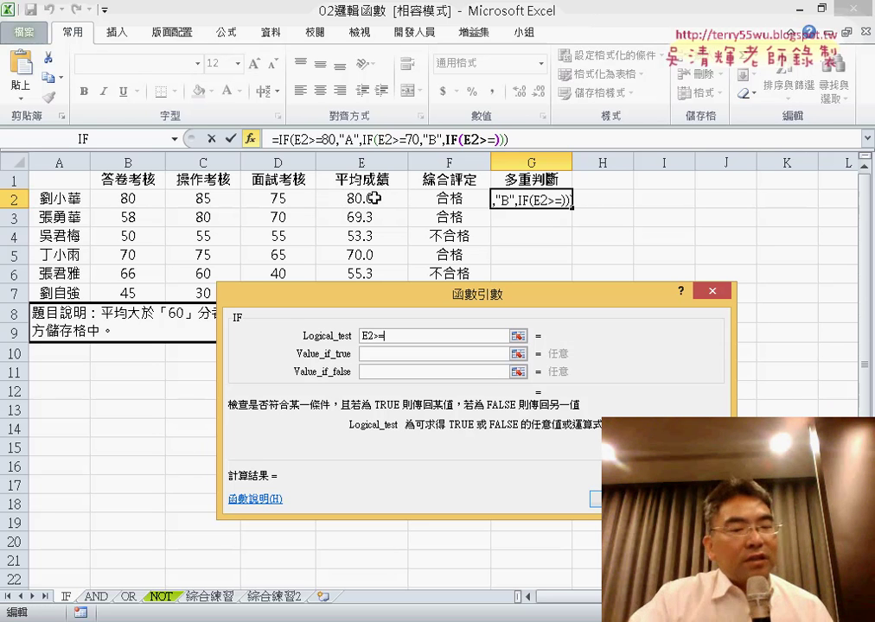
{"action": "type", "text": "60"}
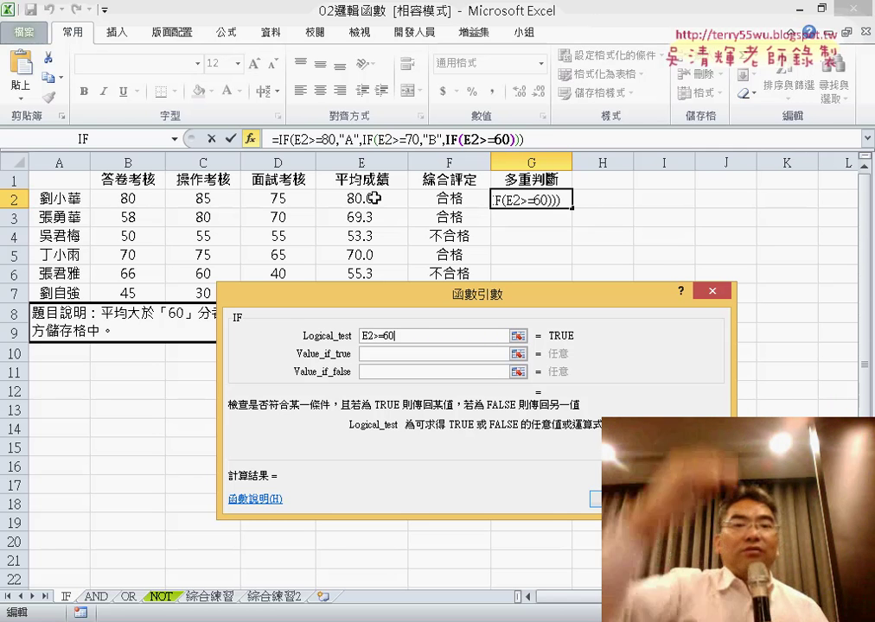
{"action": "key", "text": "Tab"}
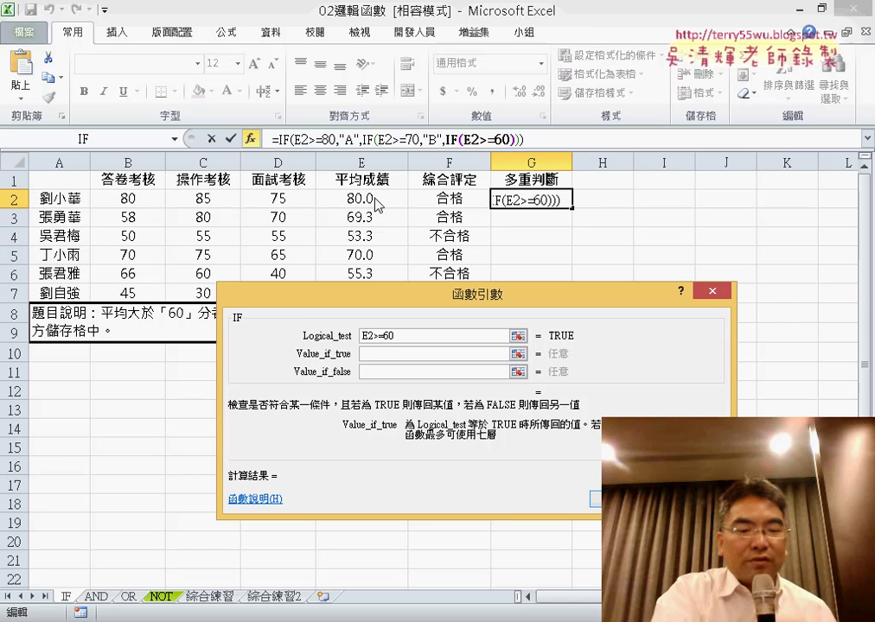
{"action": "type", "text": "C"}
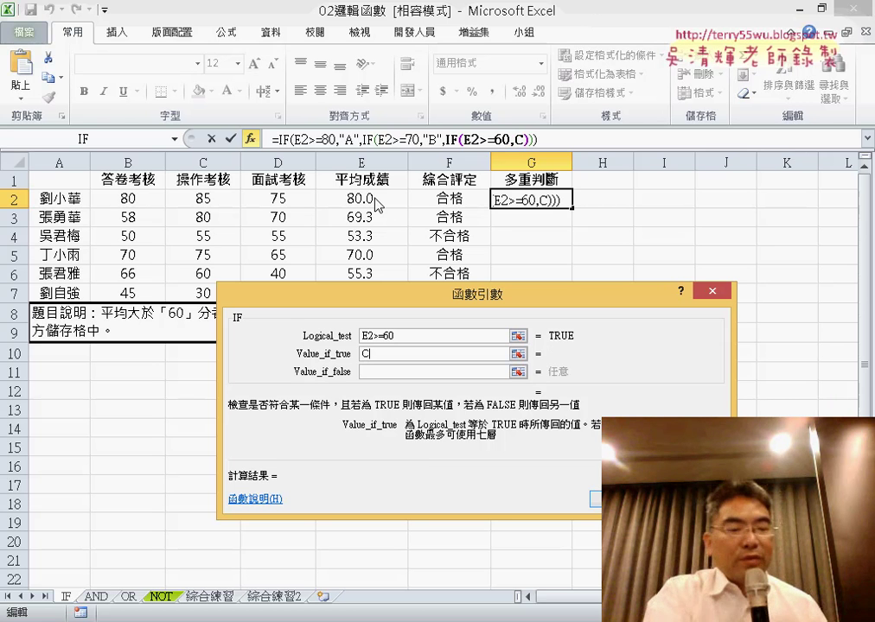
{"action": "key", "text": "Tab"}
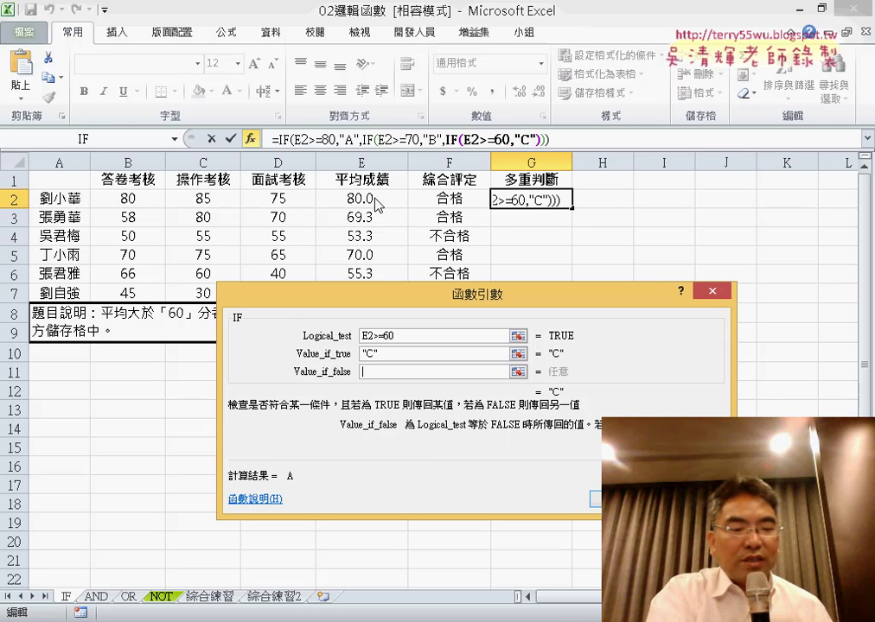
{"action": "type", "text": "D"}
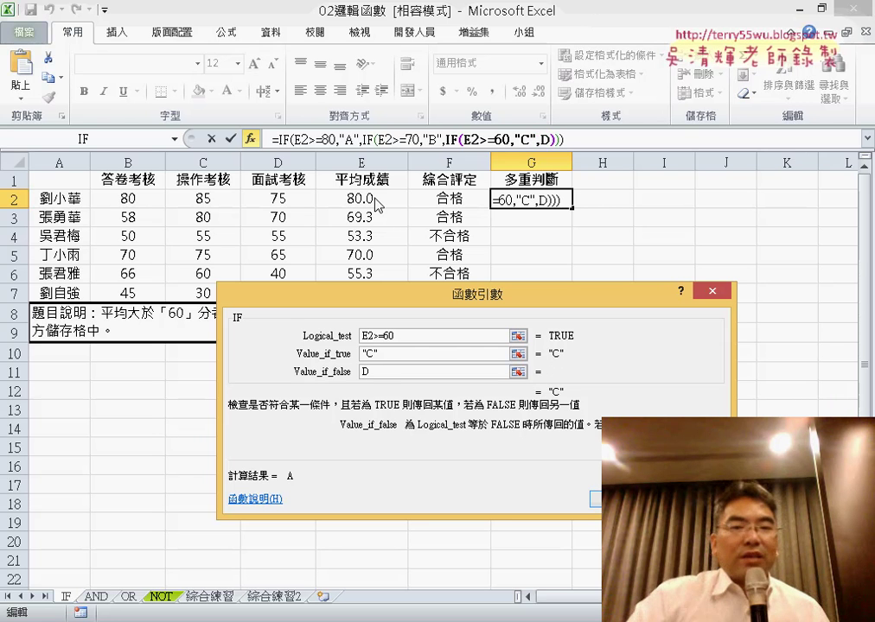
{"action": "left_click", "coordinate": [425, 352]}
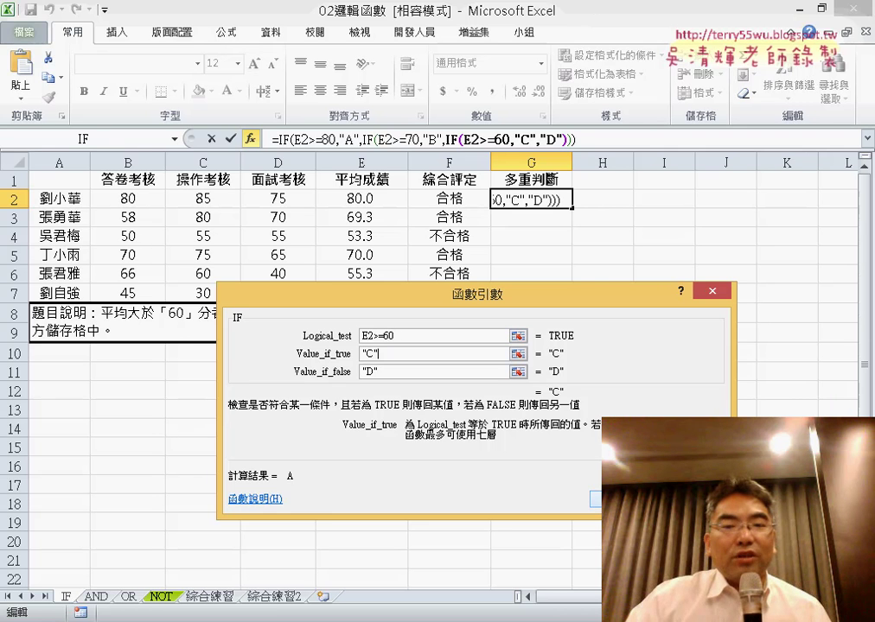
{"action": "key", "text": "Return"}
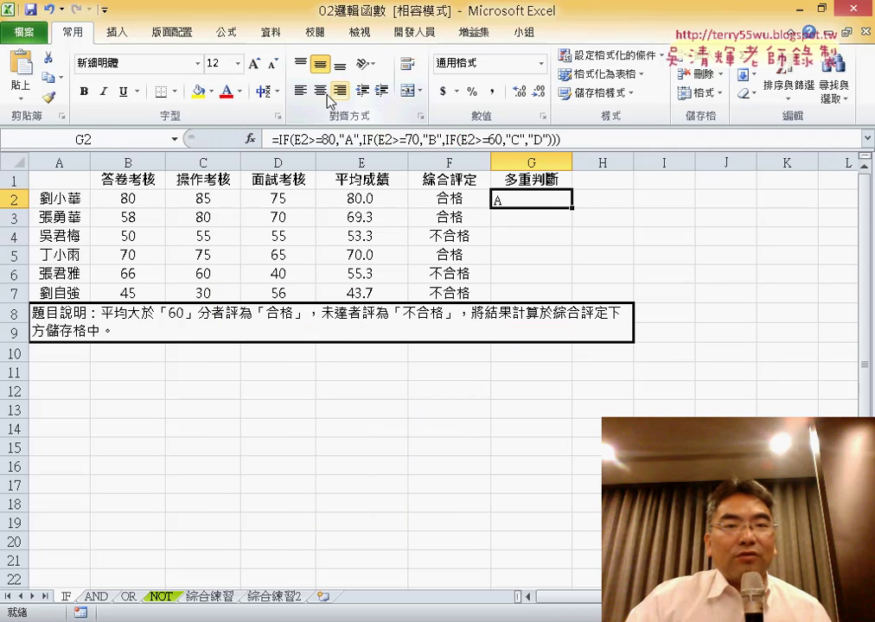
- Centre G2 and fill the grade formula down to G7, giving A, C, D, B, D, D
{"action": "left_click", "coordinate": [319, 90]}
{"action": "left_click_drag", "start_coordinate": [574, 208], "coordinate": [573, 296]}
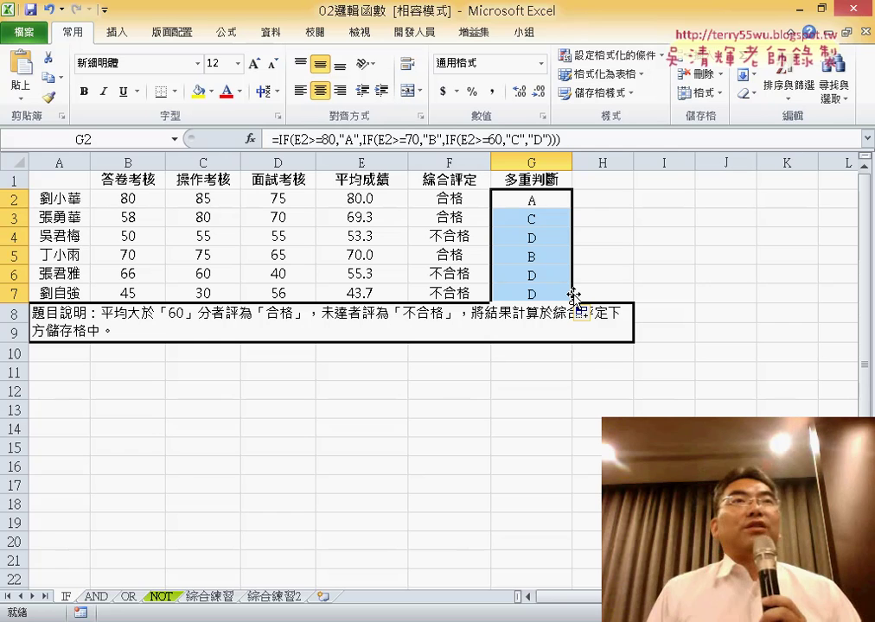
{"action": "left_click", "coordinate": [534, 203]}
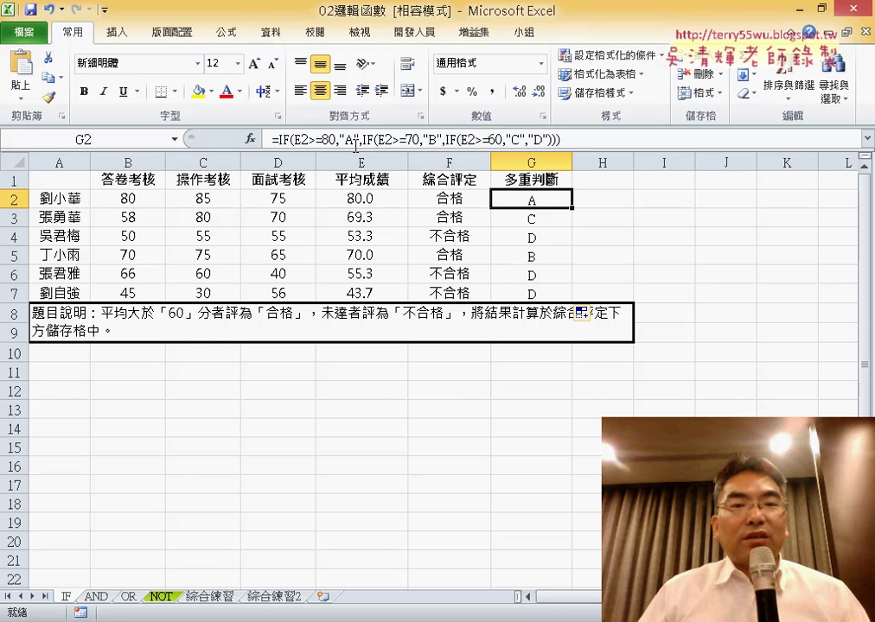
- Reopen G2's IF arguments and delete the nested conditions from Value_if_false
{"action": "left_click", "coordinate": [282, 139]}
{"action": "left_click", "coordinate": [250, 139]}
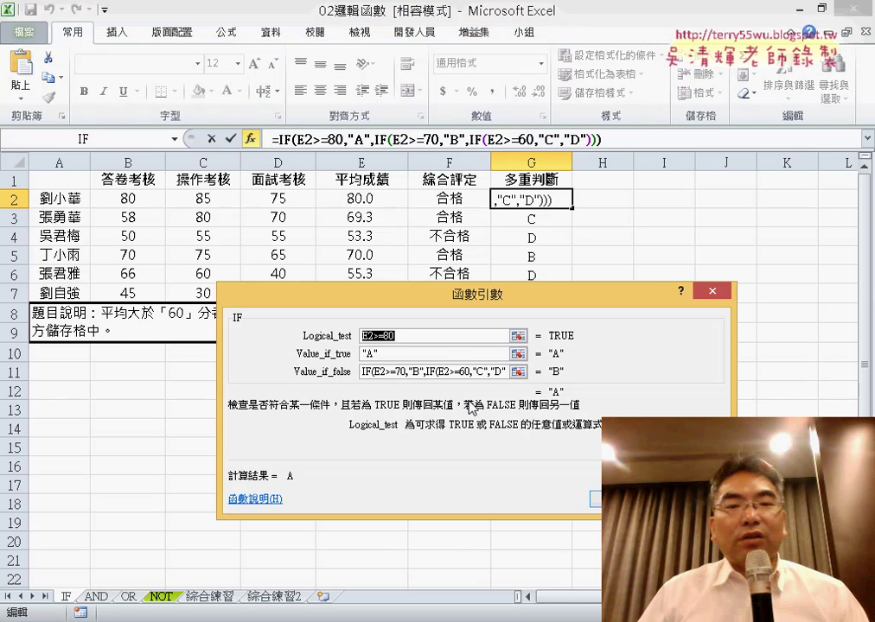
{"action": "left_click_drag", "start_coordinate": [368, 376], "coordinate": [506, 373]}
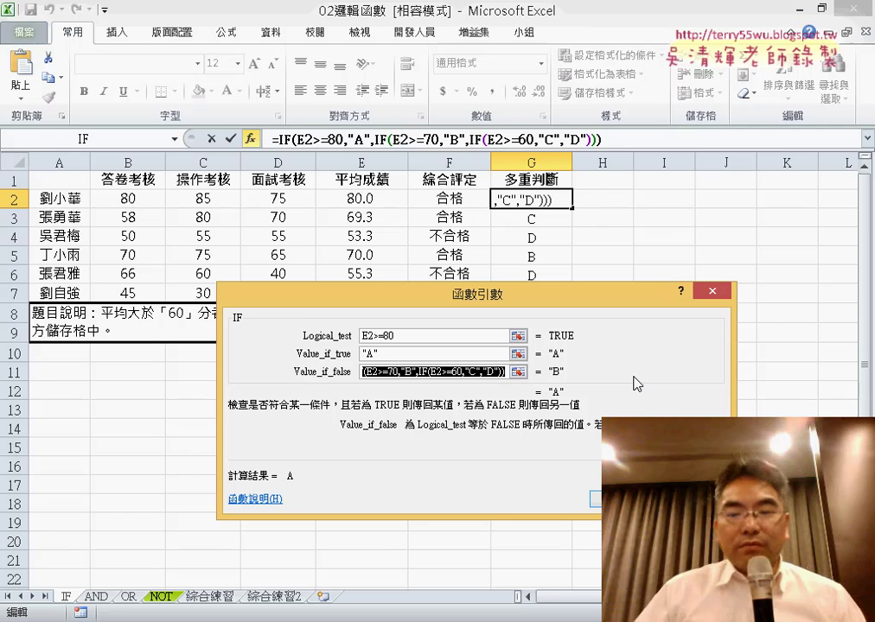
{"action": "key", "text": "Delete"}
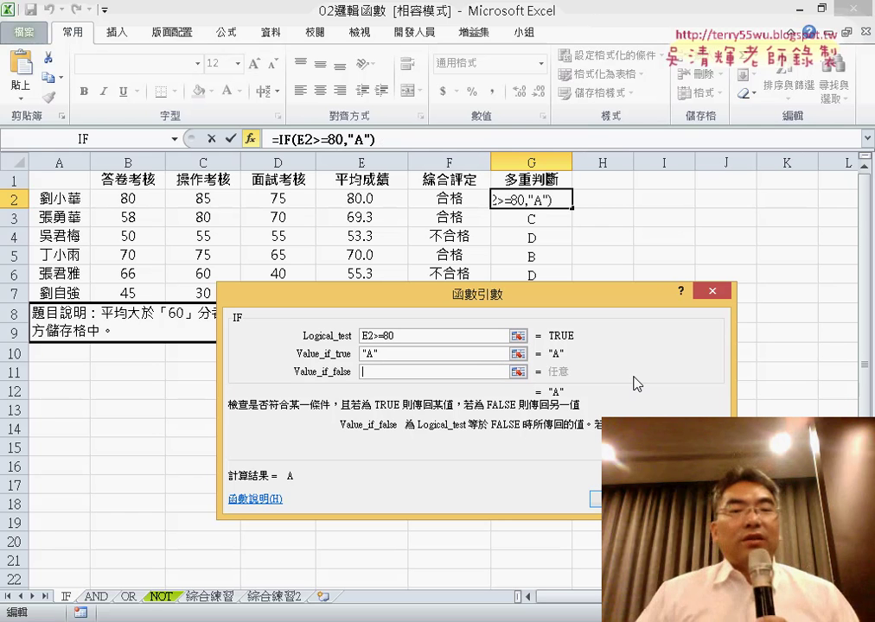
- Show the recent functions list and annotate its link to the empty Value_if_false argument
{"action": "left_click", "coordinate": [173, 139]}
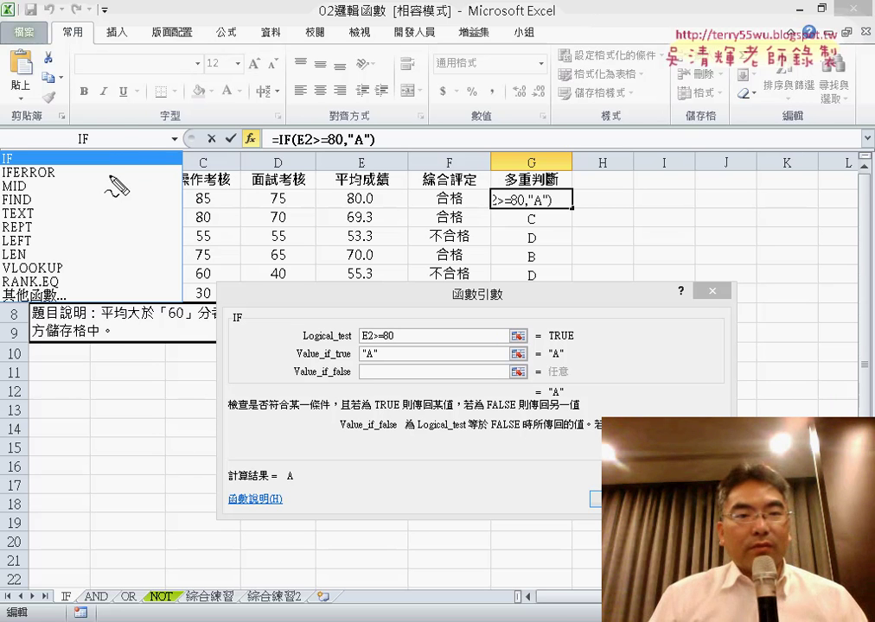
{"action": "left_click_drag", "start_coordinate": [102, 108], "coordinate": [97, 173]}
{"action": "mouse_move", "coordinate": [329, 380]}
{"action": "left_mouse_down"}
{"action": "mouse_move", "coordinate": [380, 382]}
{"action": "mouse_move", "coordinate": [333, 363]}
{"action": "left_mouse_up"}
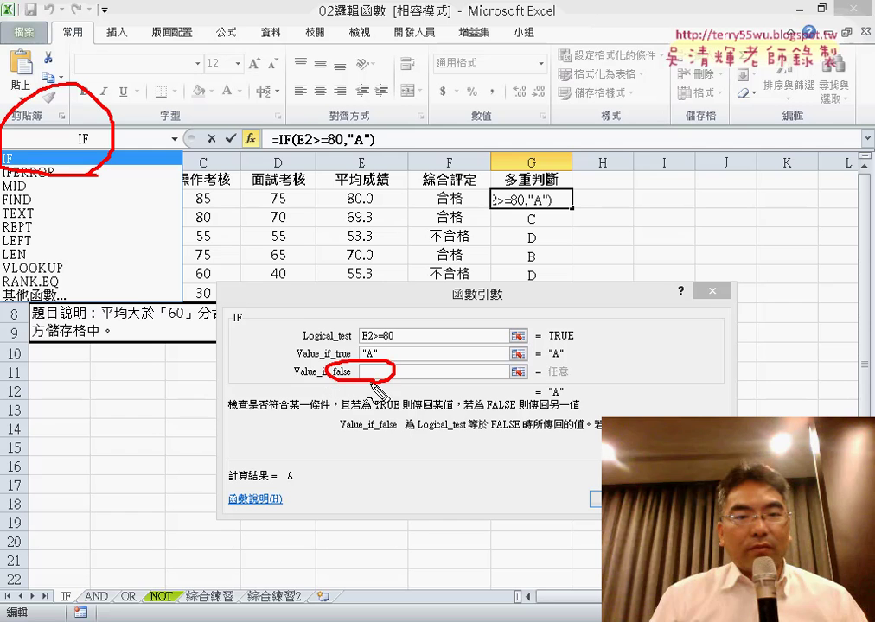
{"action": "mouse_move", "coordinate": [76, 177]}
{"action": "left_mouse_down"}
{"action": "mouse_move", "coordinate": [285, 370]}
{"action": "mouse_move", "coordinate": [325, 380]}
{"action": "left_mouse_up"}
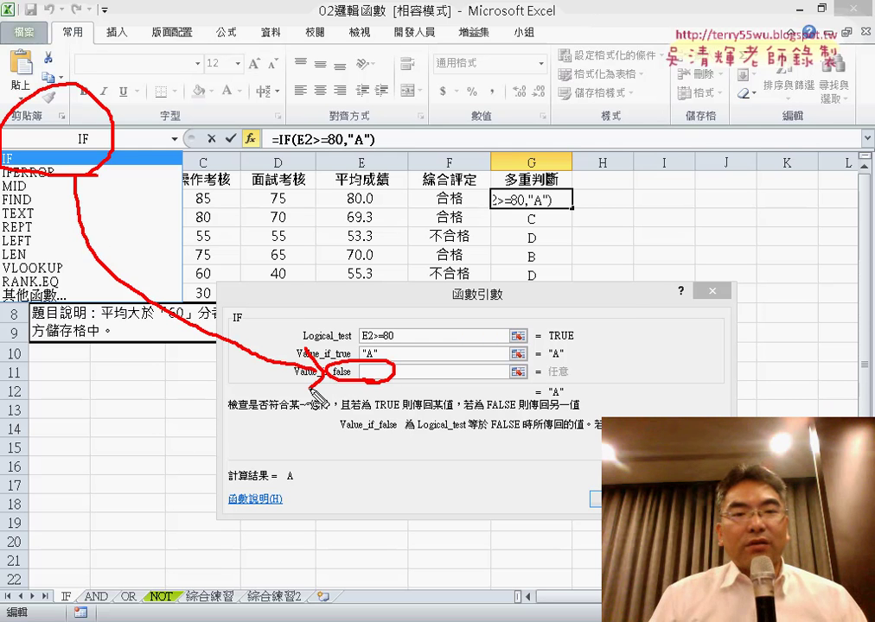